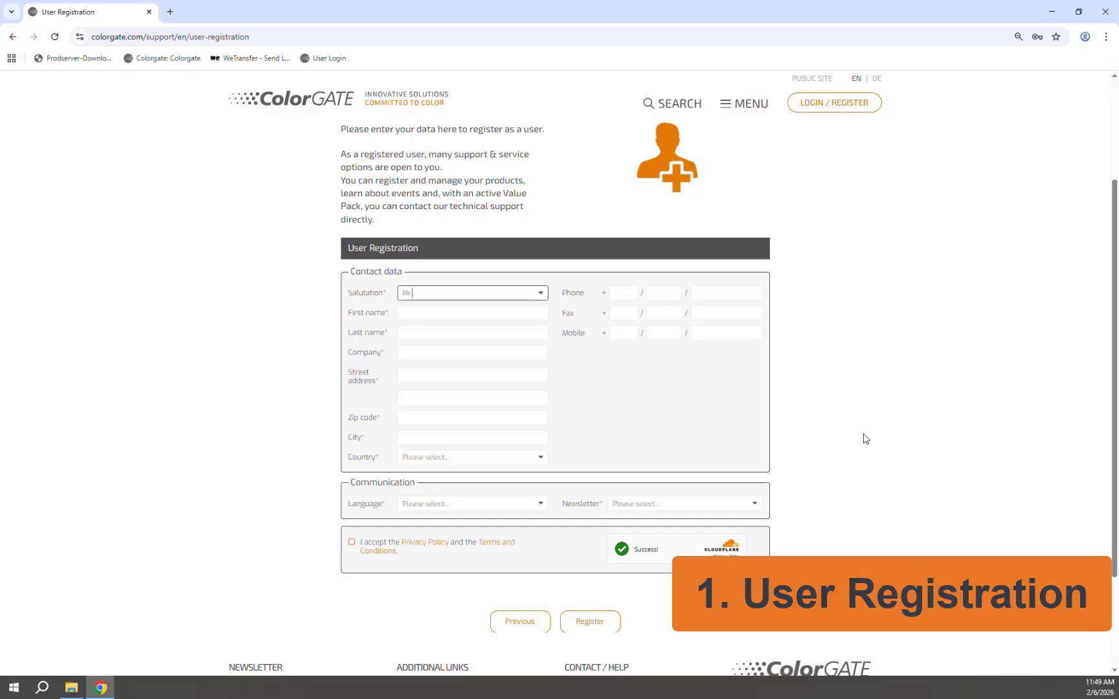
Step: Register the account with salutation Mr., English, newsletter Yes and privacy terms accepted, then confirm the success message
key("Tab")
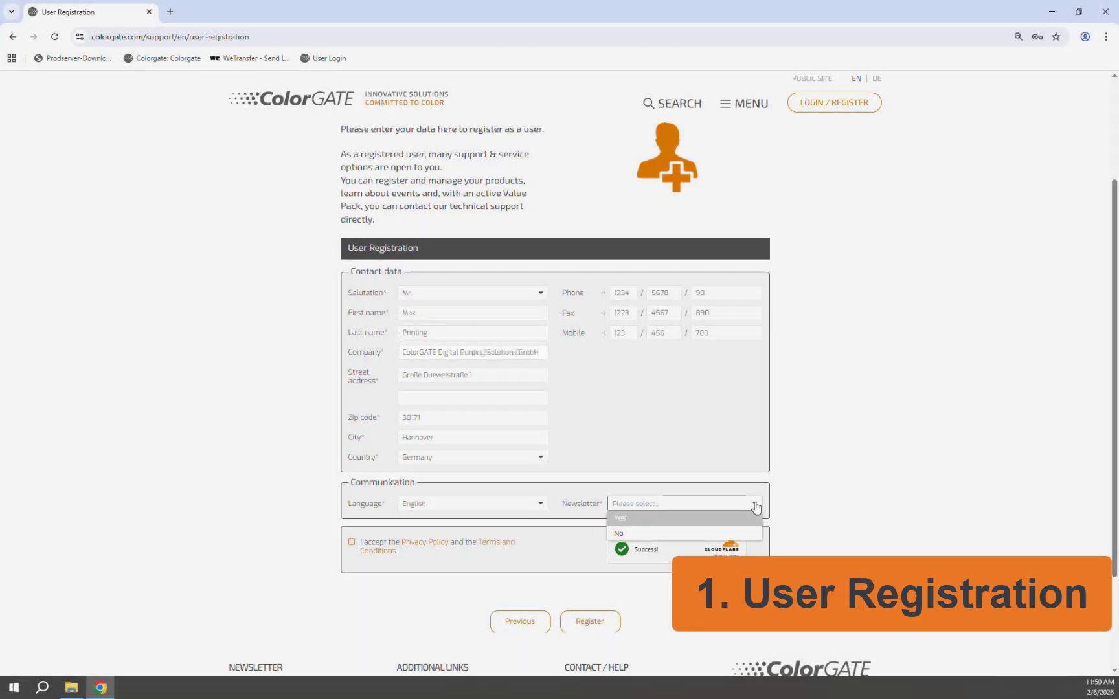
left_click(662, 530)
left_click(351, 544)
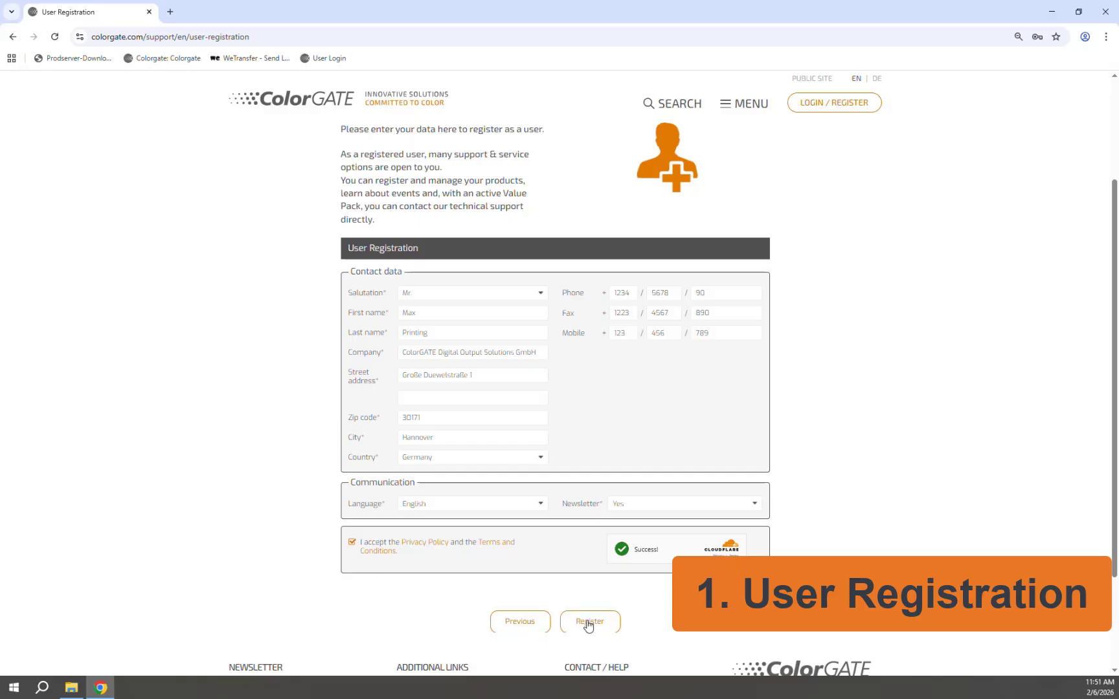
left_click(588, 623)
left_click(557, 460)
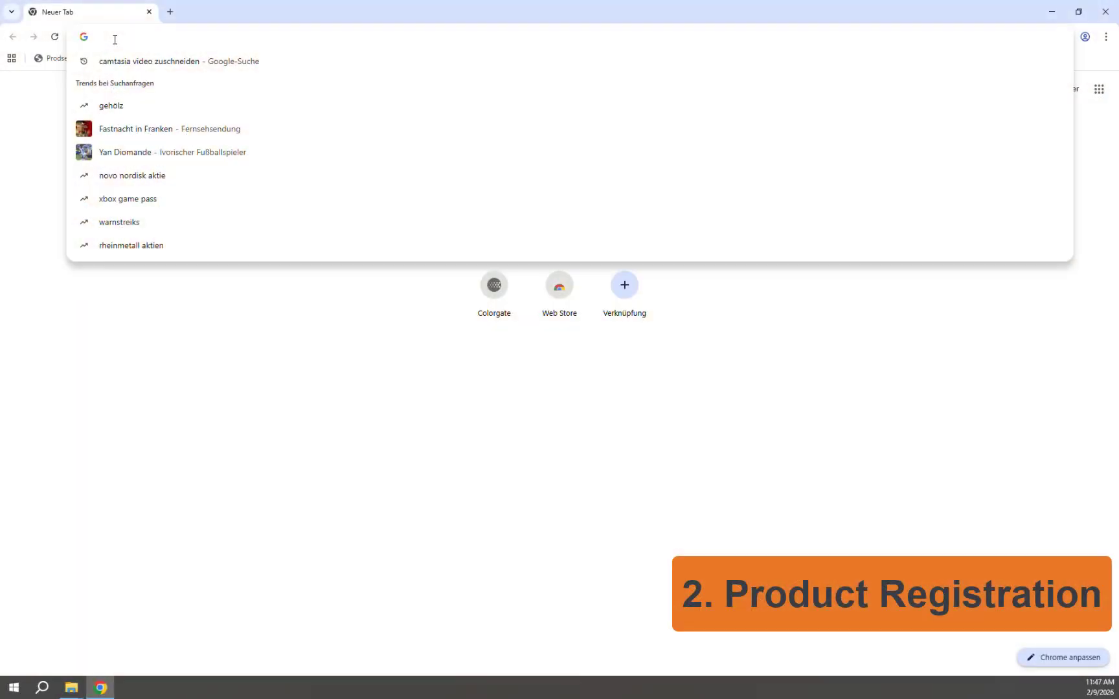
Step: Go to colorgate.com and open the SUPPORT login page
type("colorg")
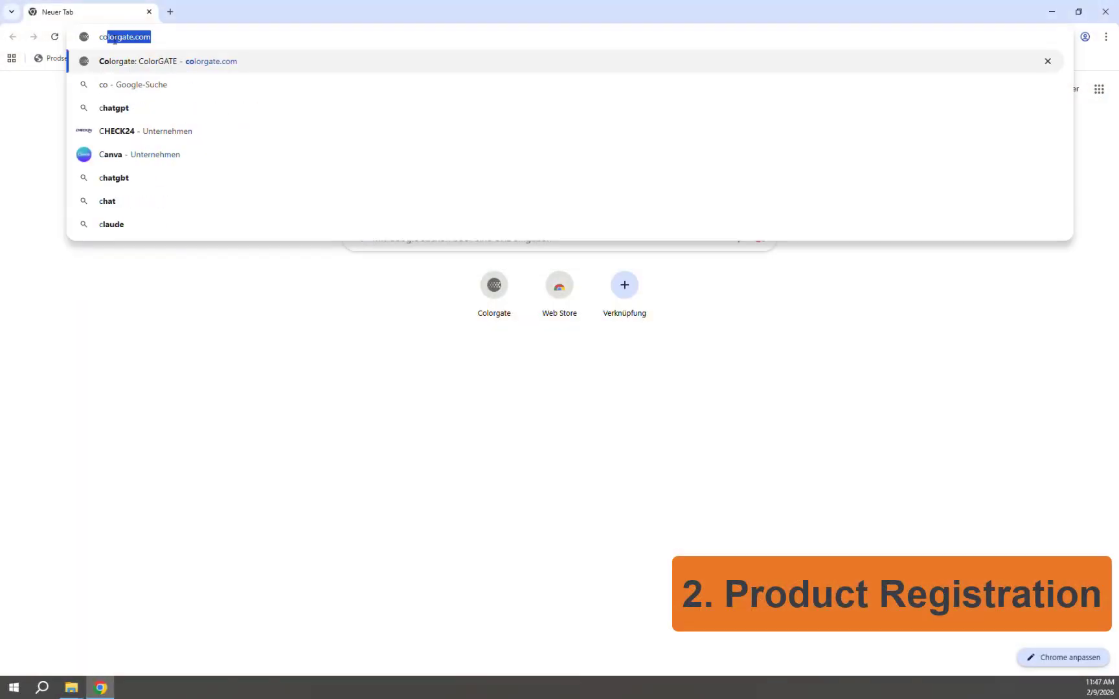
type("ate.com")
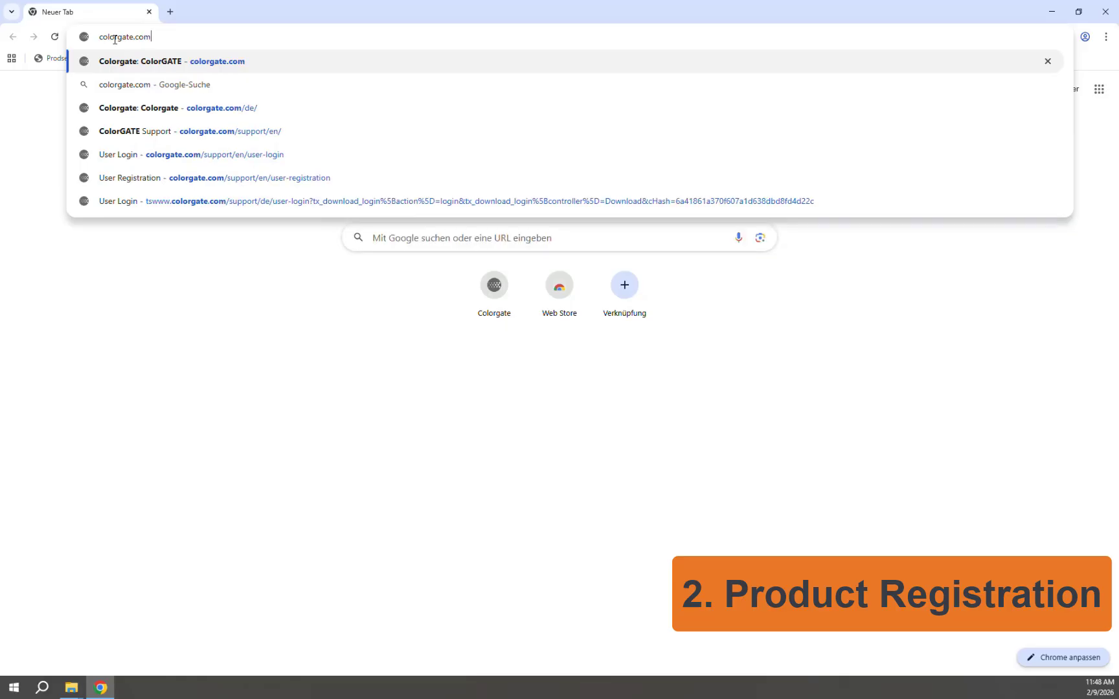
key("Return")
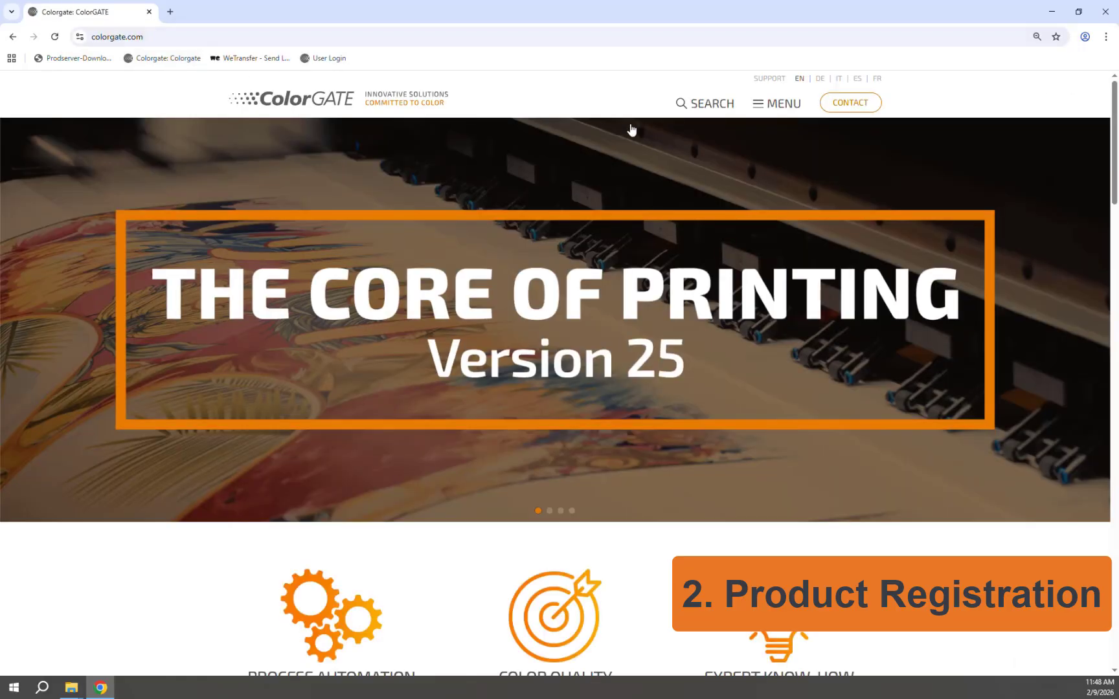
left_click(767, 80)
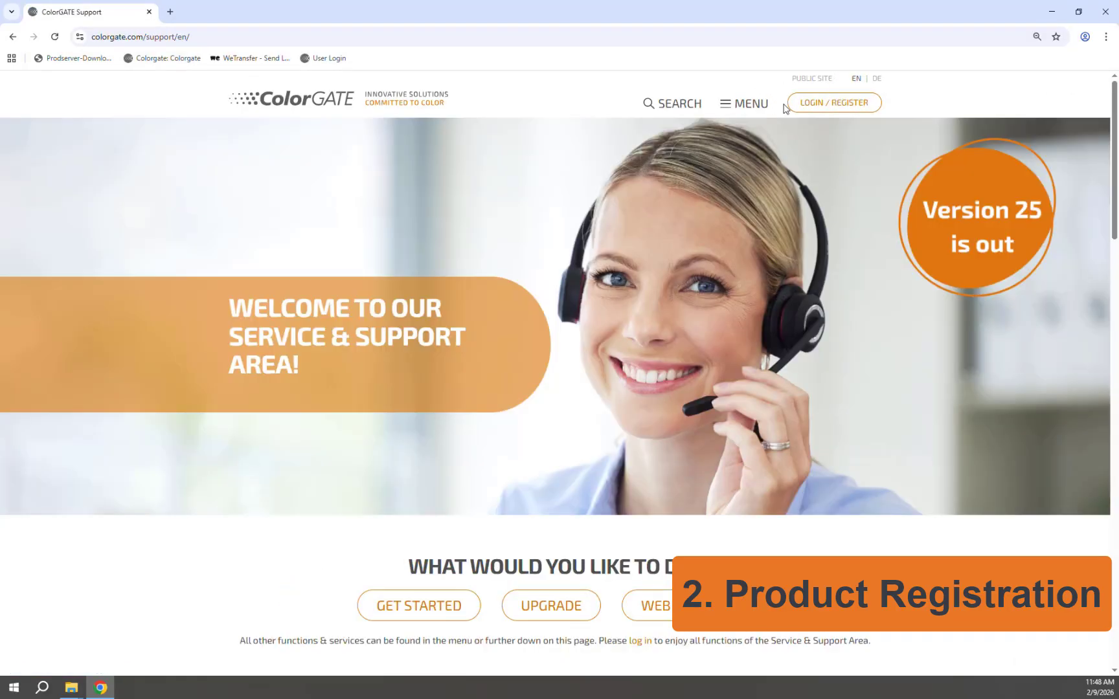
left_click(817, 108)
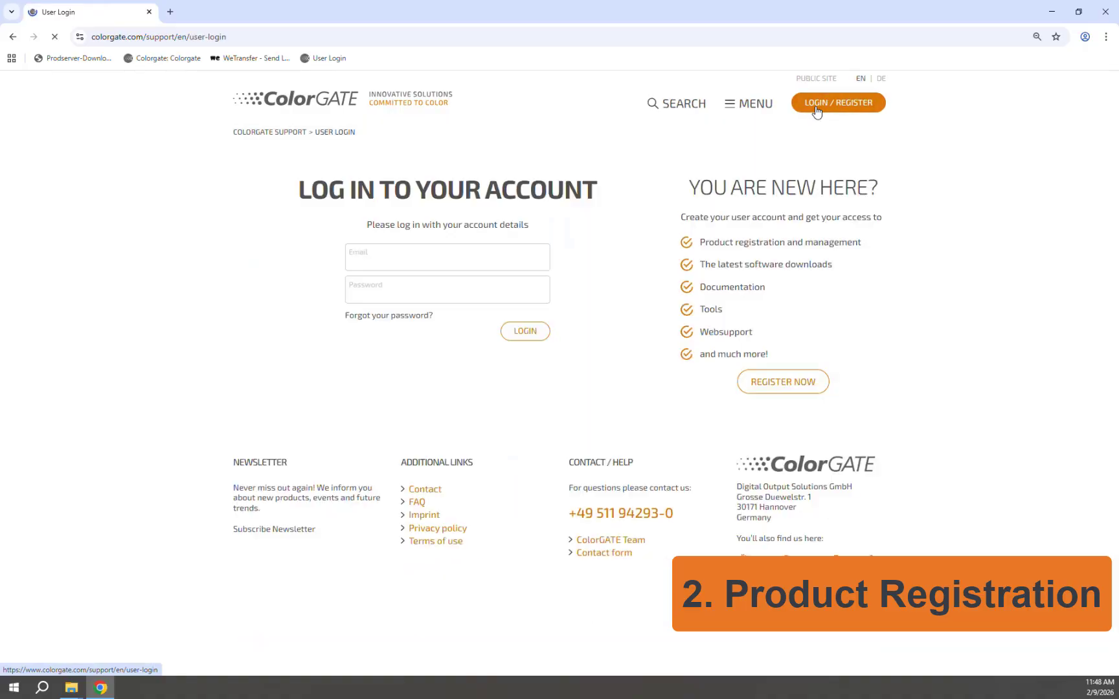
Step: Sign in with the account e-mail and password
left_click(464, 258)
left_click(433, 293)
type("********")
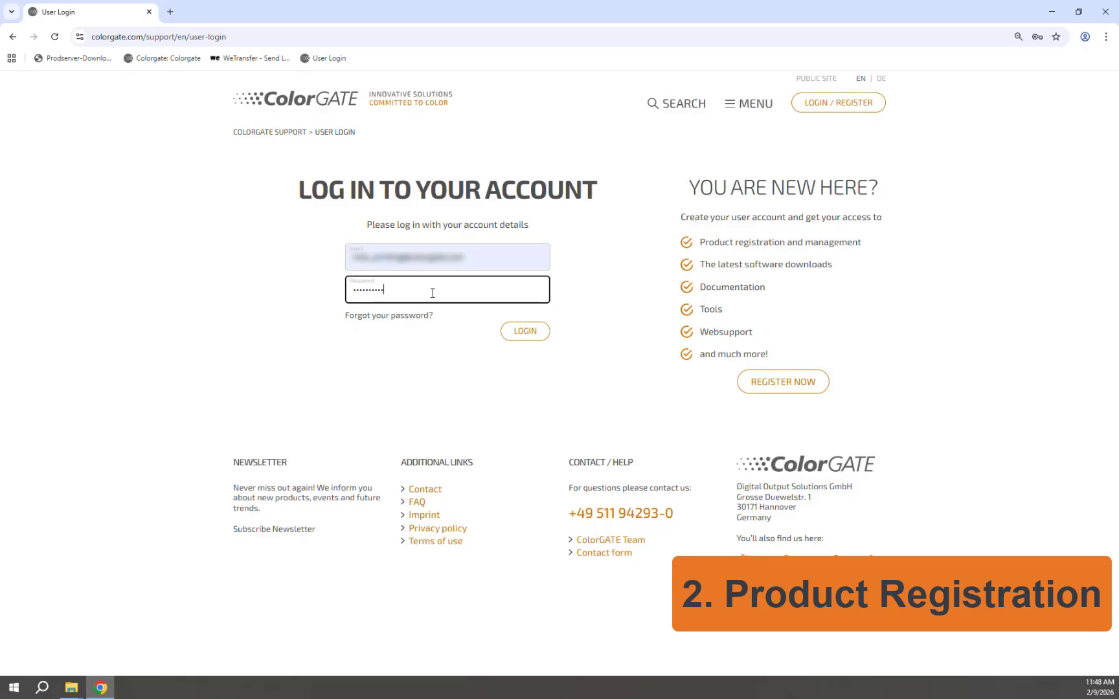
key("Return")
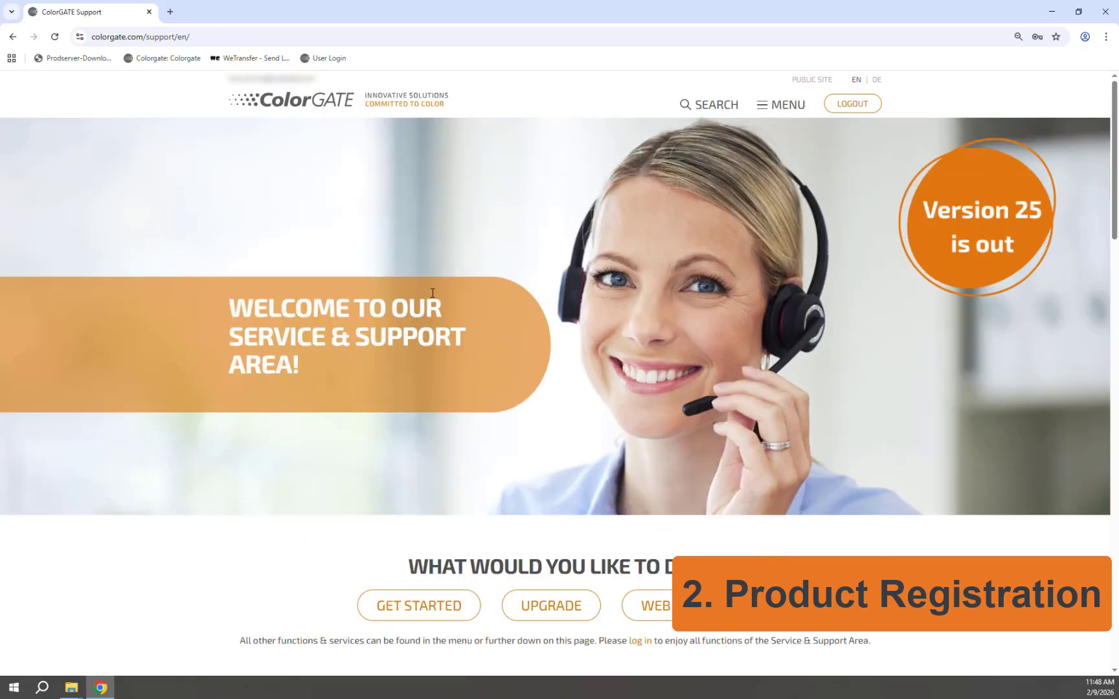
Step: Open Product Registration and enter the license number plus an additional e-mail address
scroll(719, 361, "down", 8)
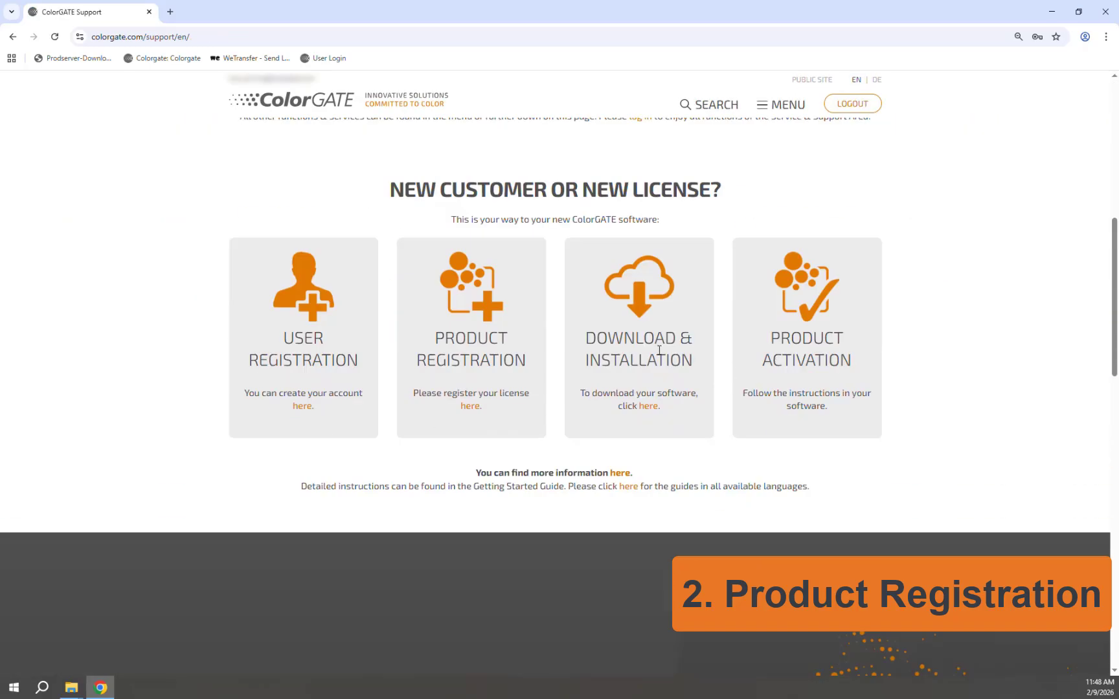
left_click(464, 408)
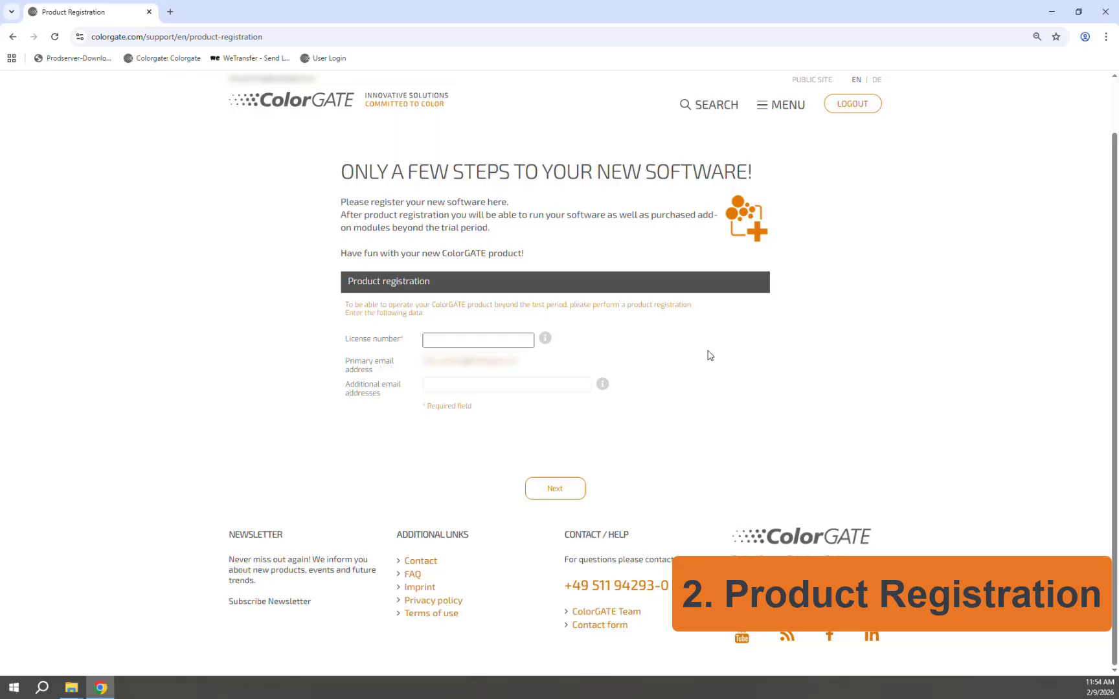
type("1234")
key("Tab")
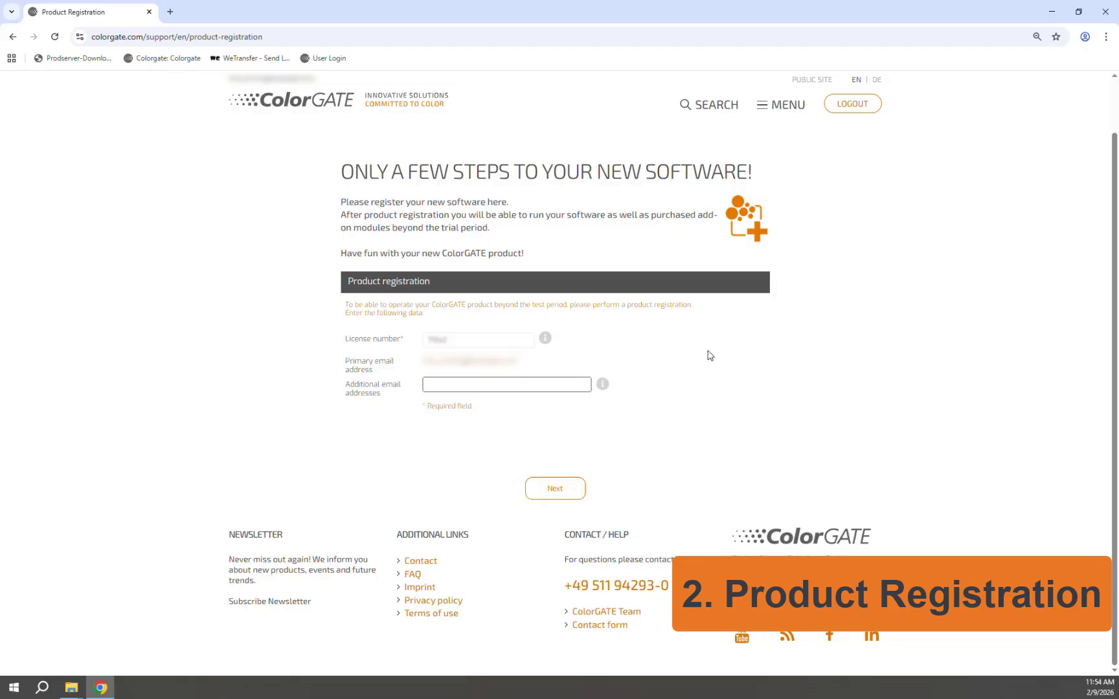
Step: Continue past the license summary, keeping Epson SureColor SC-F63X0 Series as the printer
left_click(566, 497)
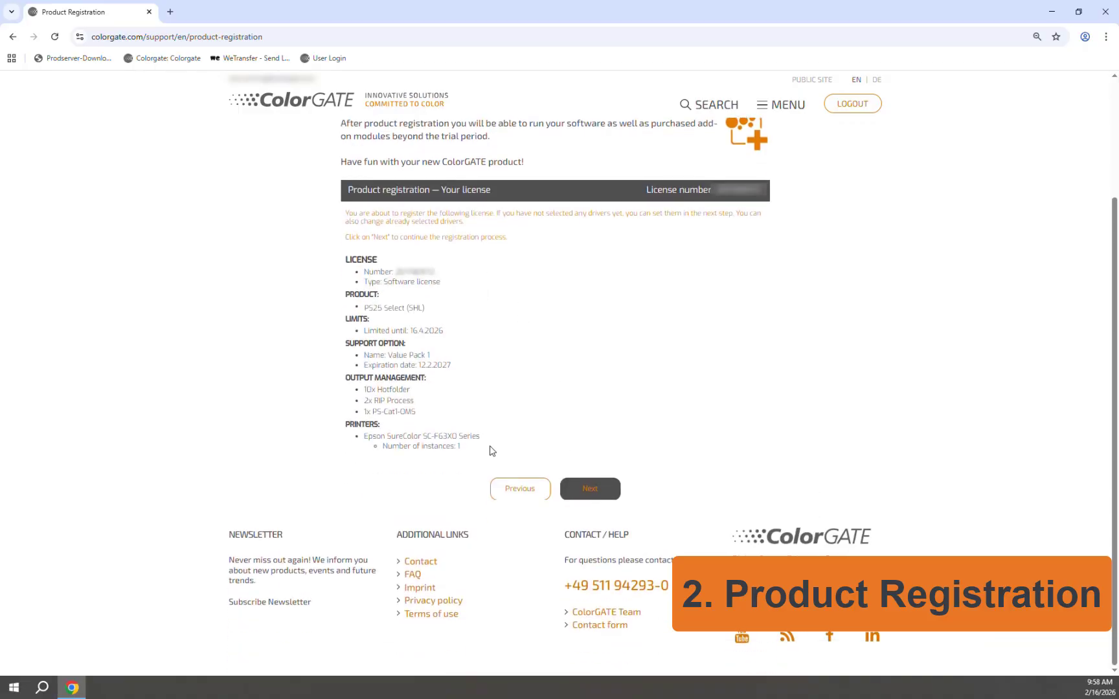
left_click(593, 502)
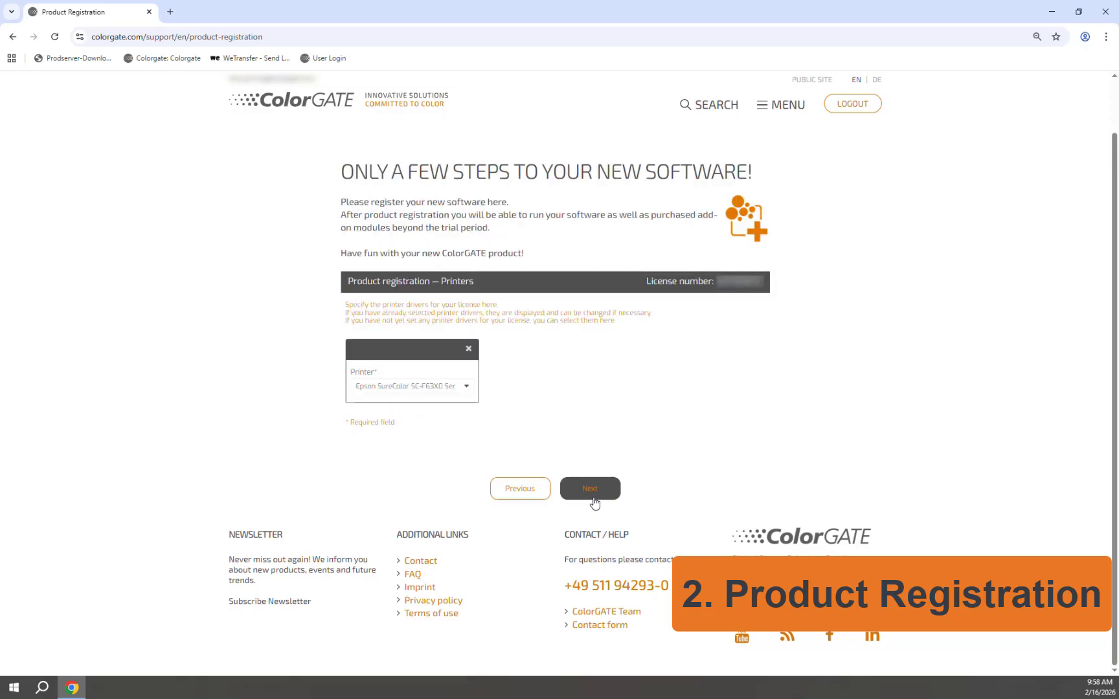
left_click(467, 389)
left_click(467, 389)
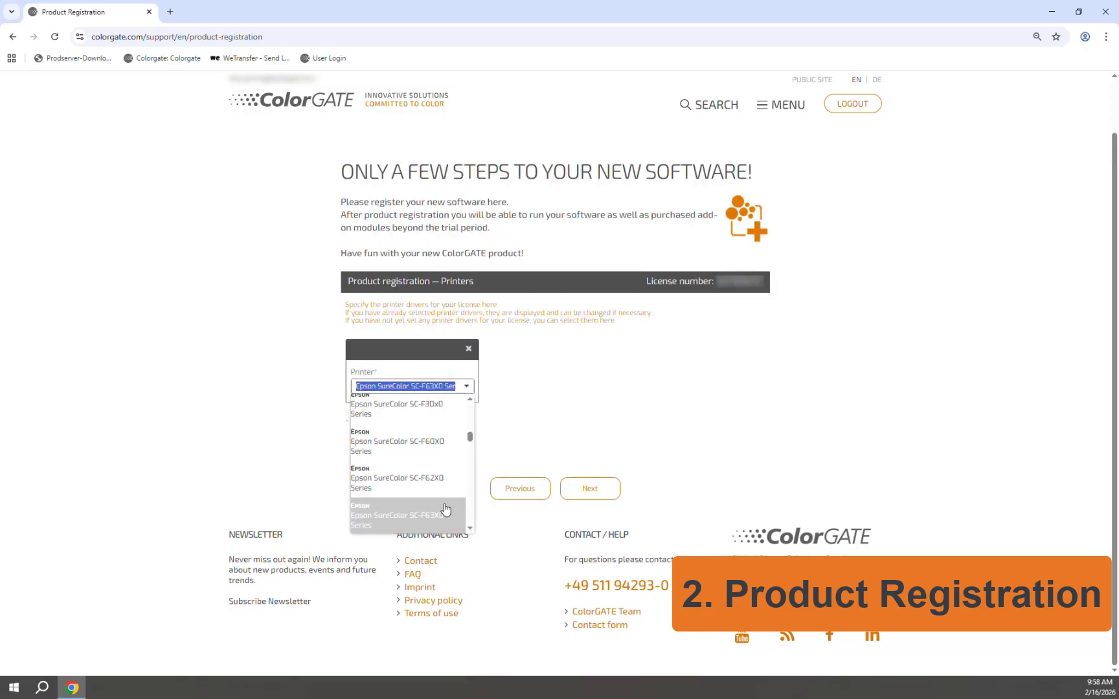
left_click(521, 440)
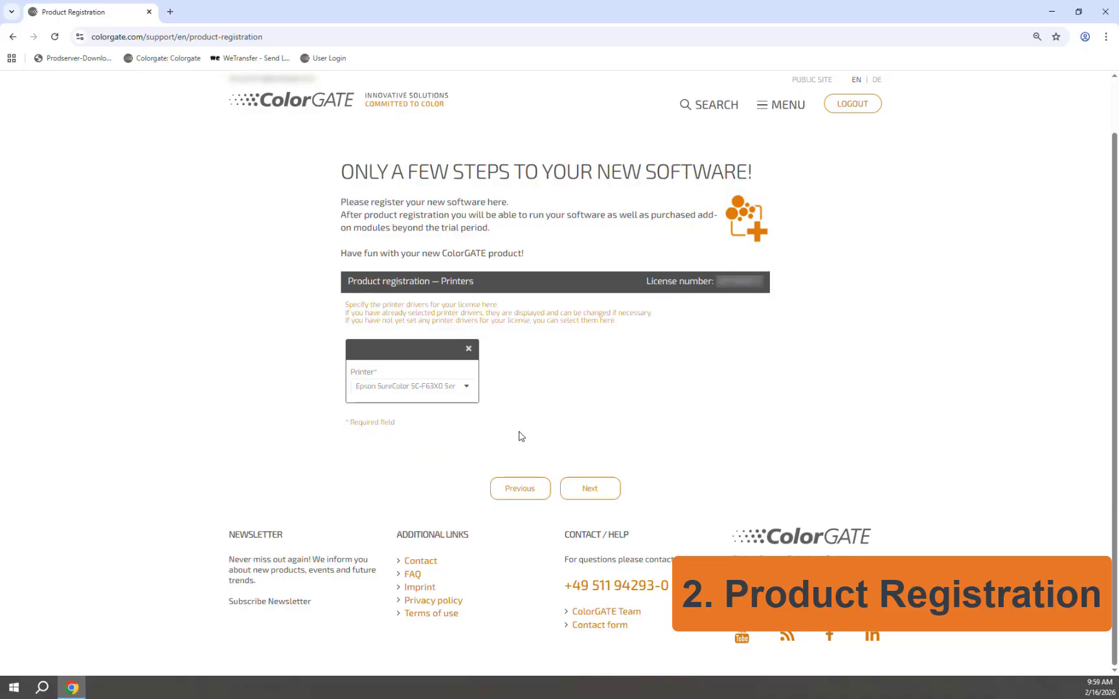
left_click(590, 489)
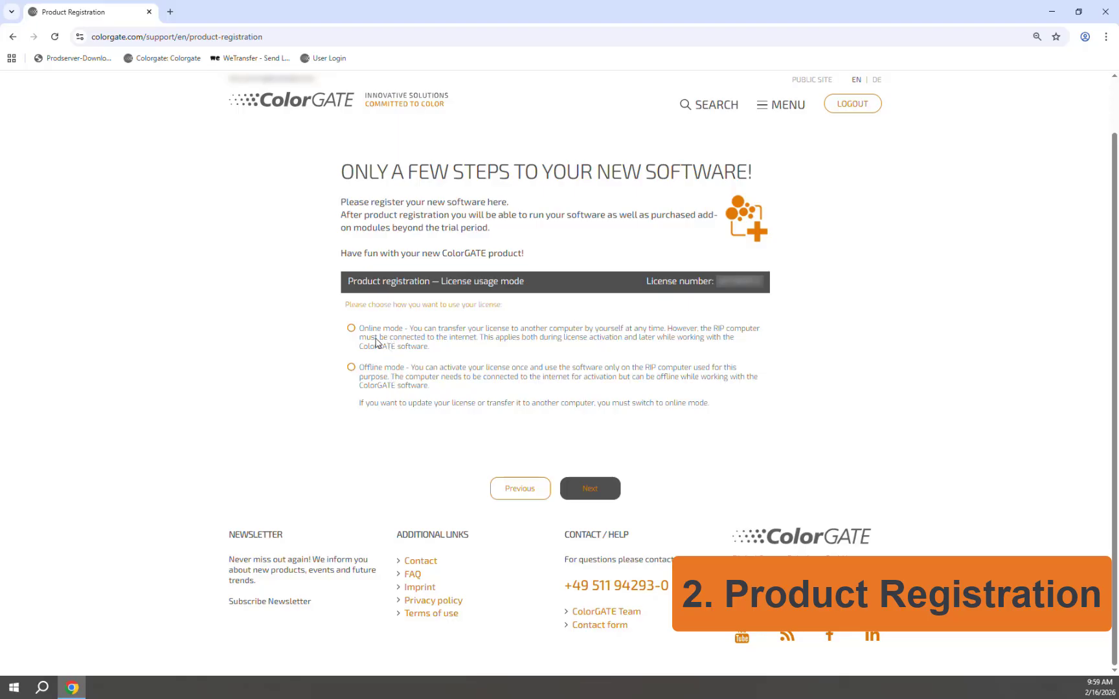
Step: Choose Online license mode, review the final details, and submit with Register now
left_click(352, 329)
left_click(595, 499)
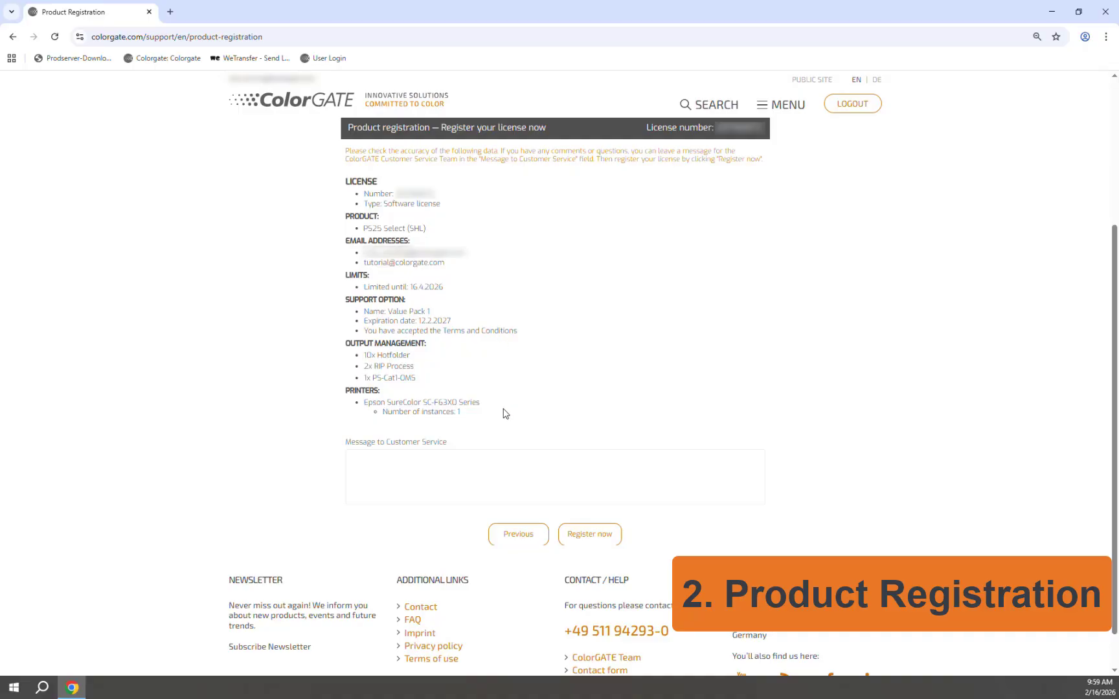
left_click(592, 542)
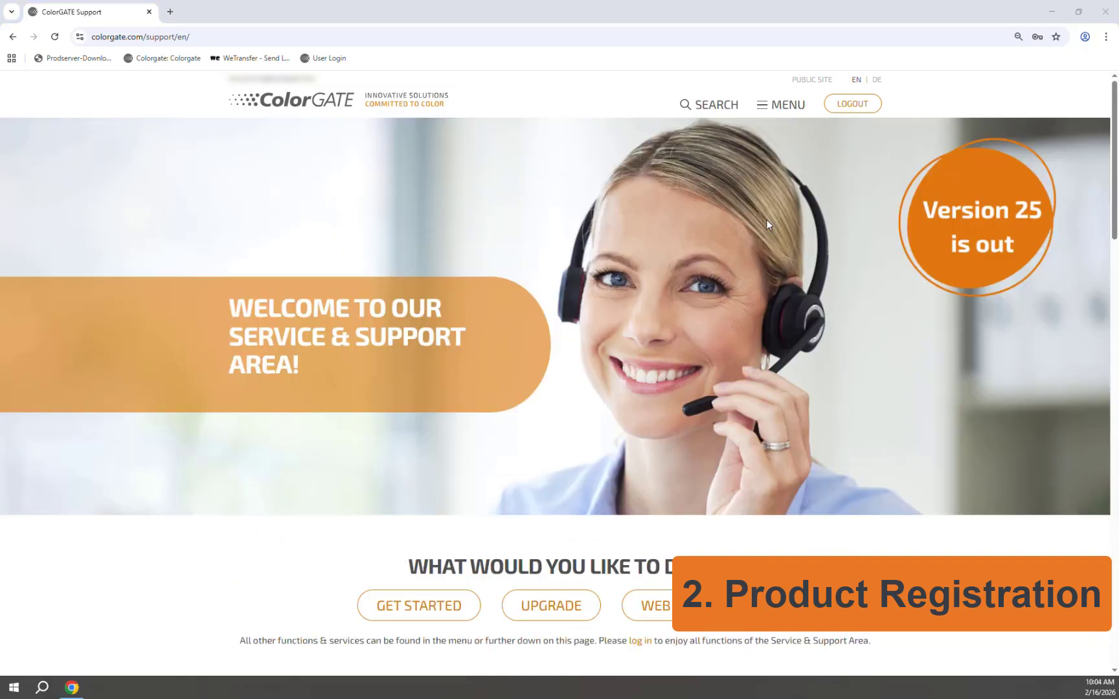
Step: Open Account & Licenses, show the Licenses tab, and view the fourth license's details
left_click(784, 106)
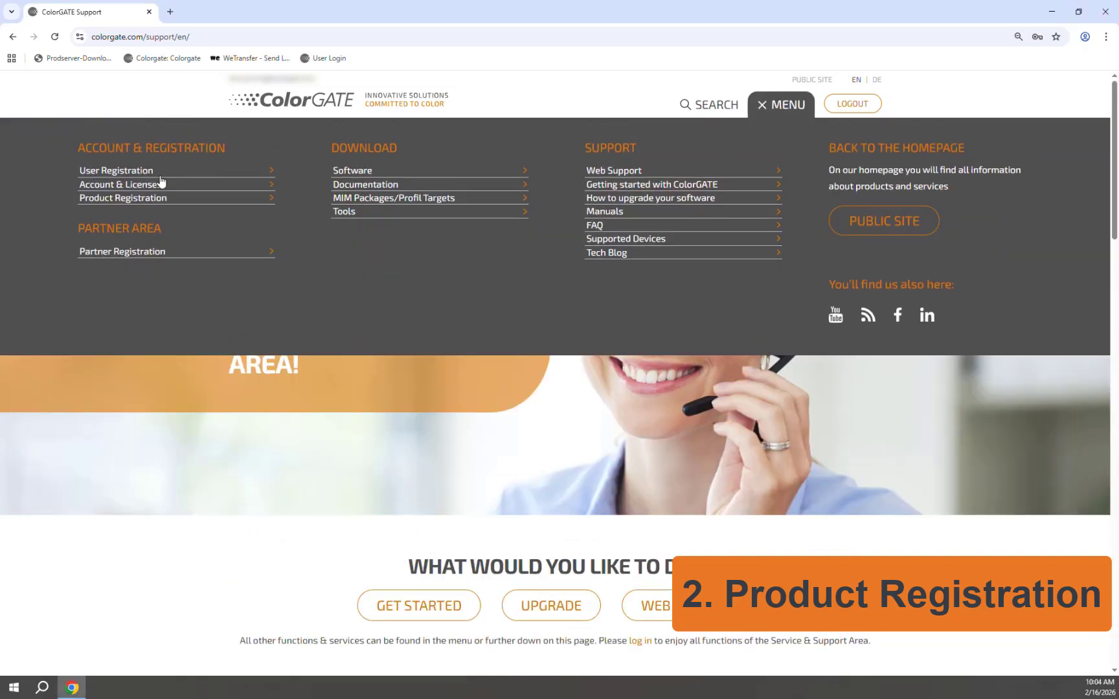
left_click(123, 183)
scroll(473, 344, "down", 3)
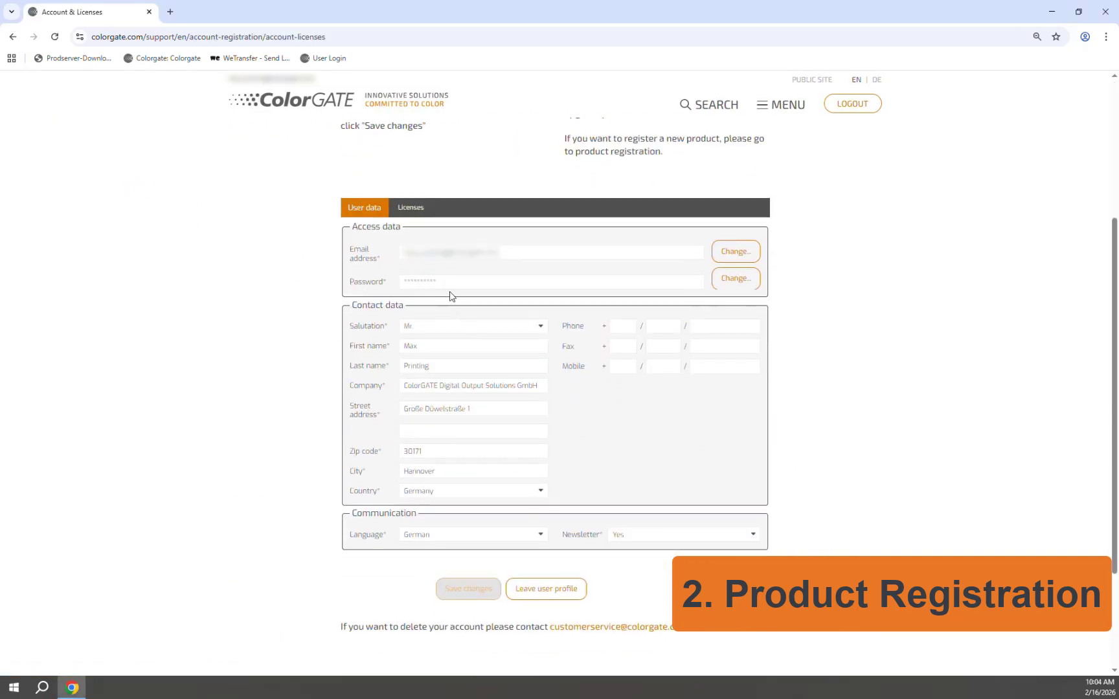
left_click(410, 208)
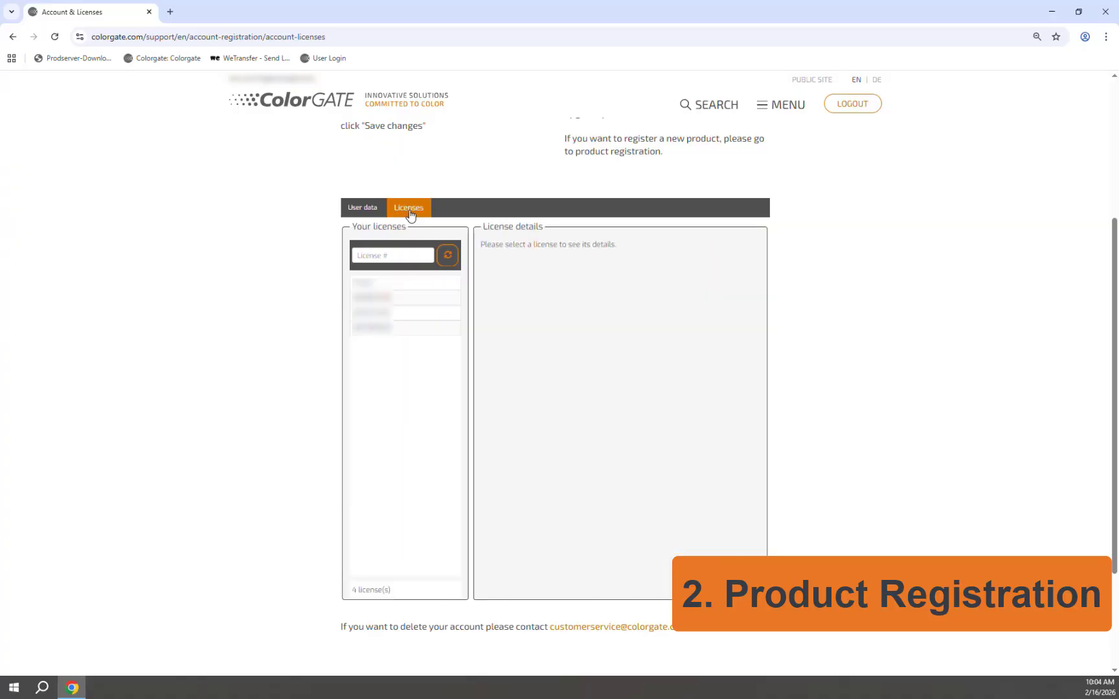
left_click(387, 330)
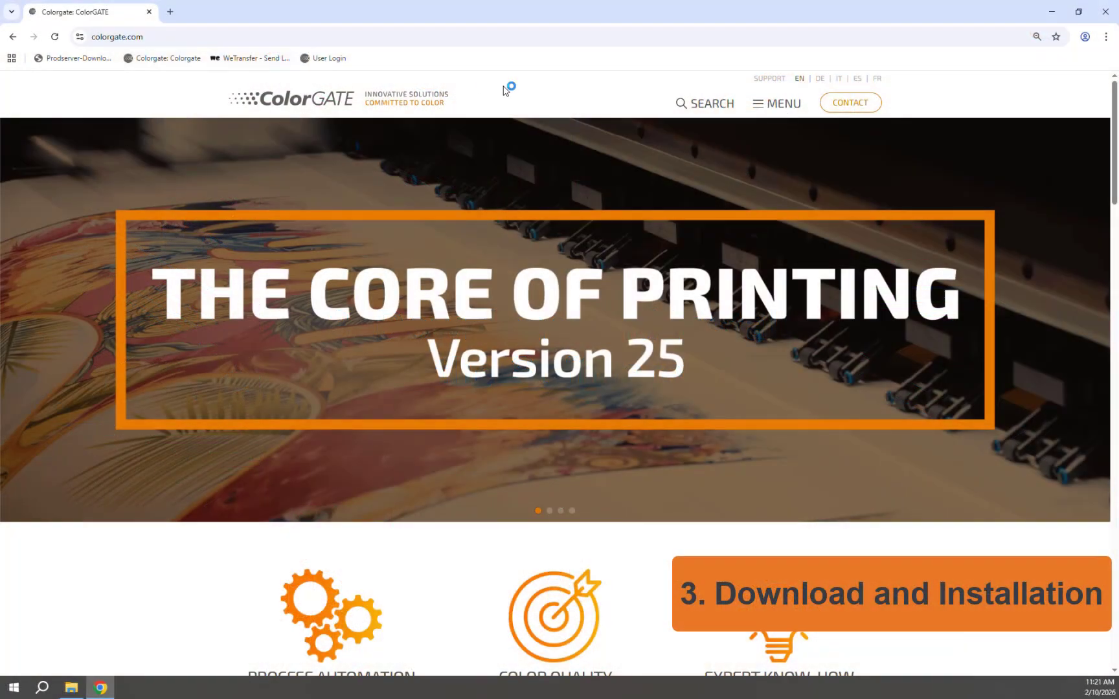
Step: Log back into the support account and open the Download & Installation area in a new tab
left_click(772, 86)
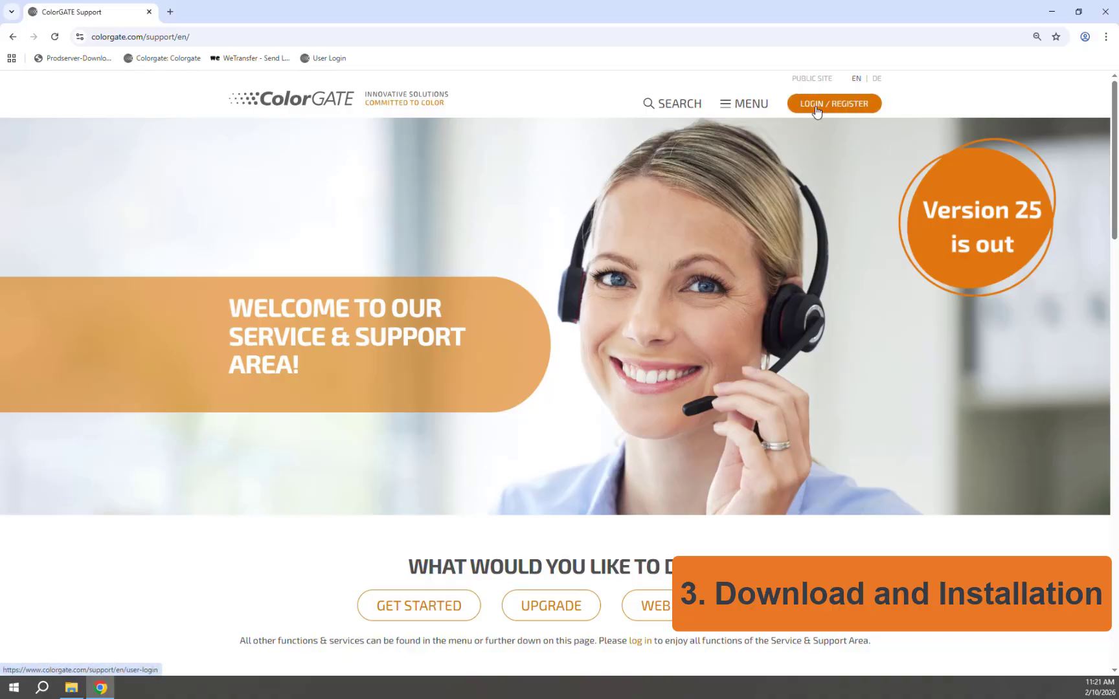
left_click(838, 102)
left_click(415, 265)
left_click(412, 291)
left_click(413, 291)
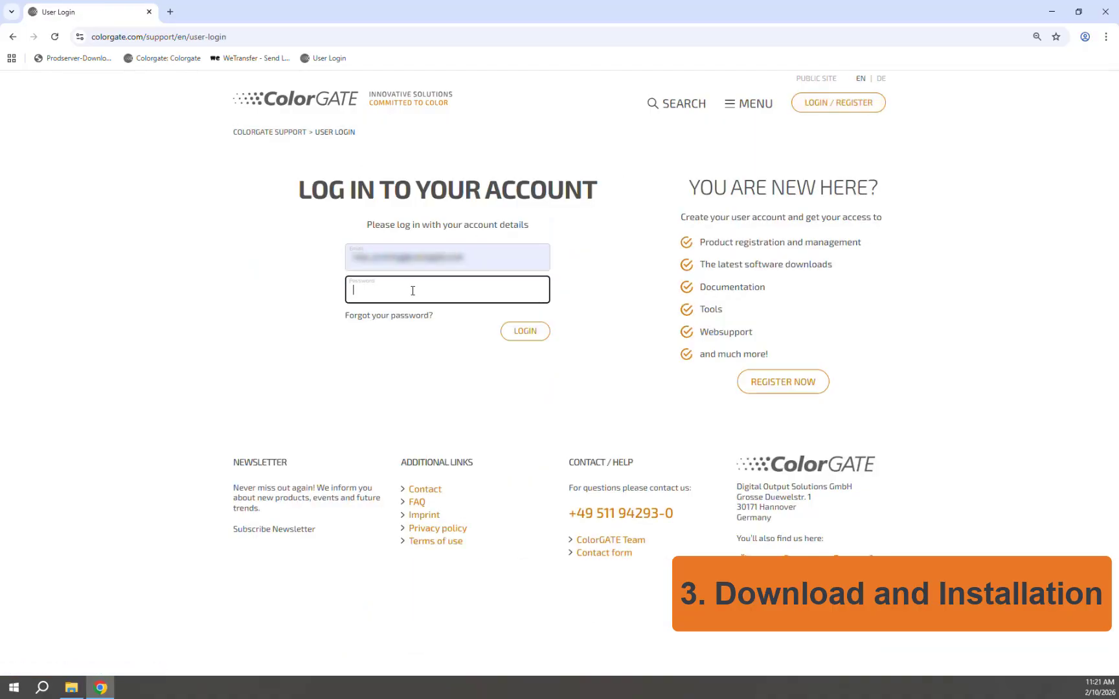
type("**********")
left_click(518, 331)
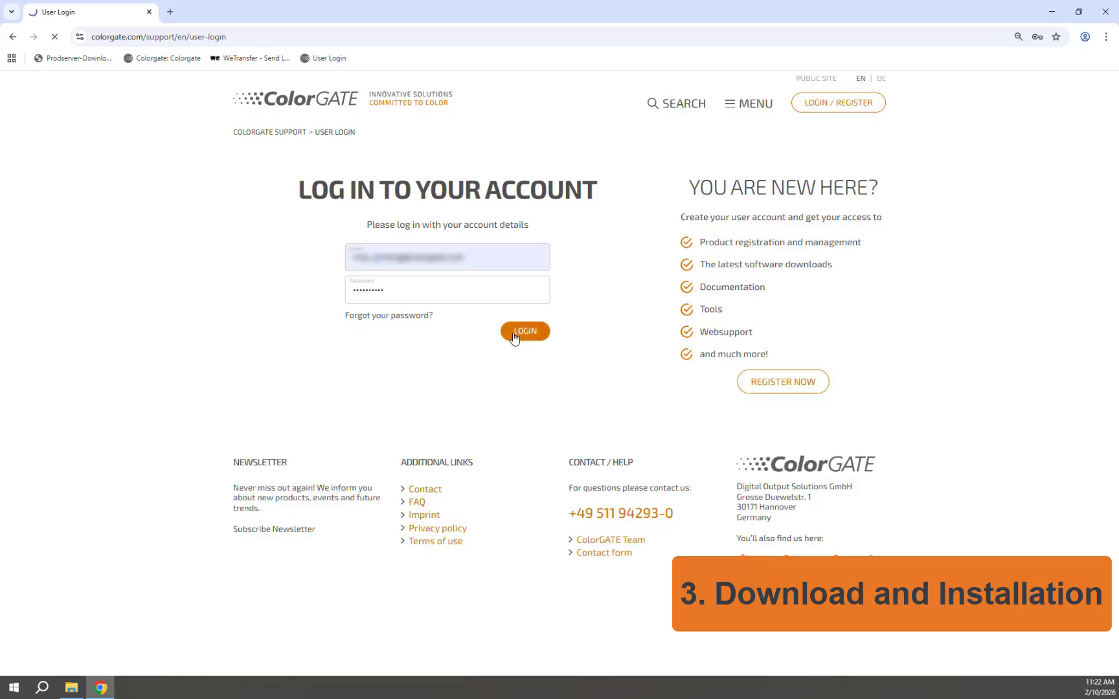
scroll(515, 338, "down", 8)
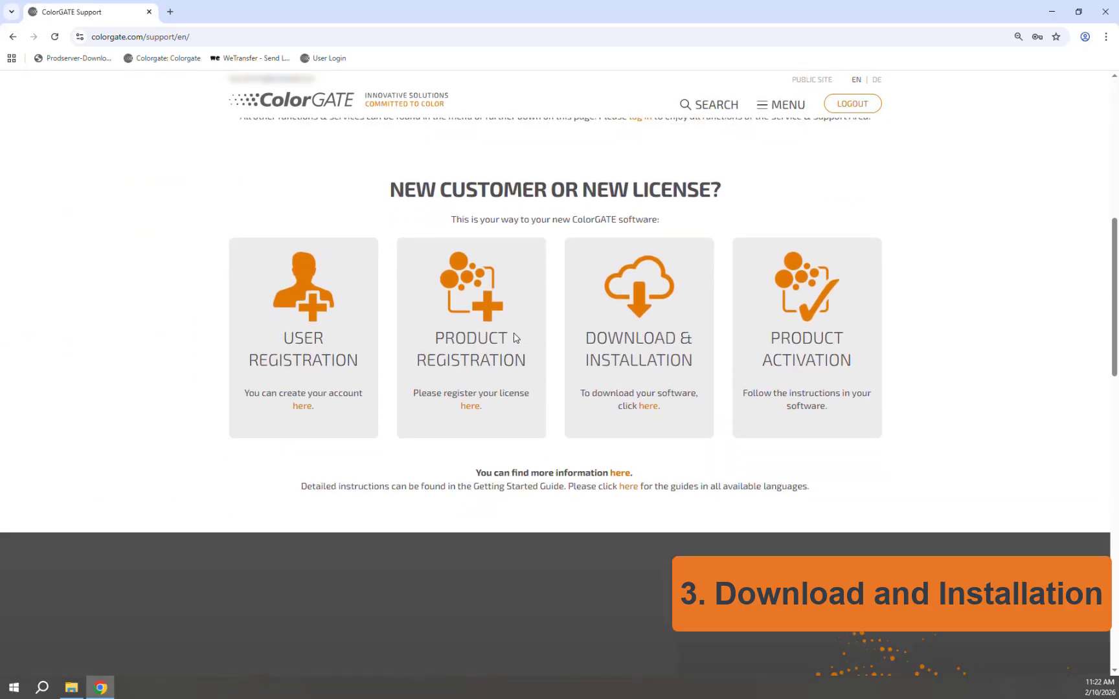
left_click(649, 407)
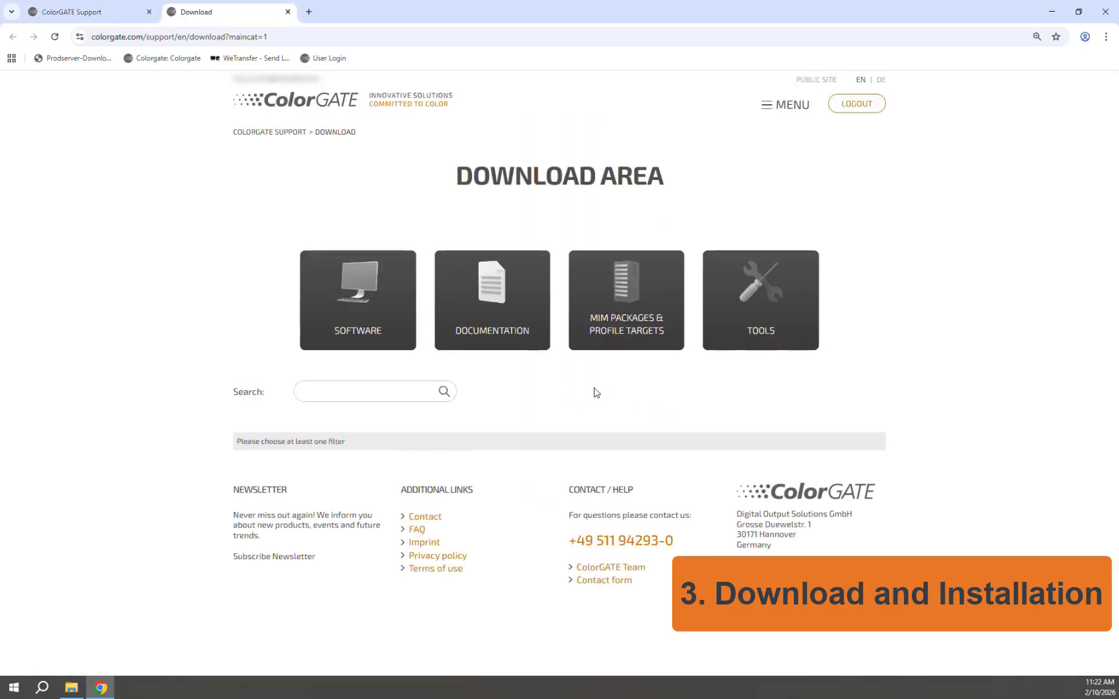
Step: Download PS25SetupV25.10.19052.exe from Software filtered to Productionserver, then right-click the desktop file
left_click(368, 314)
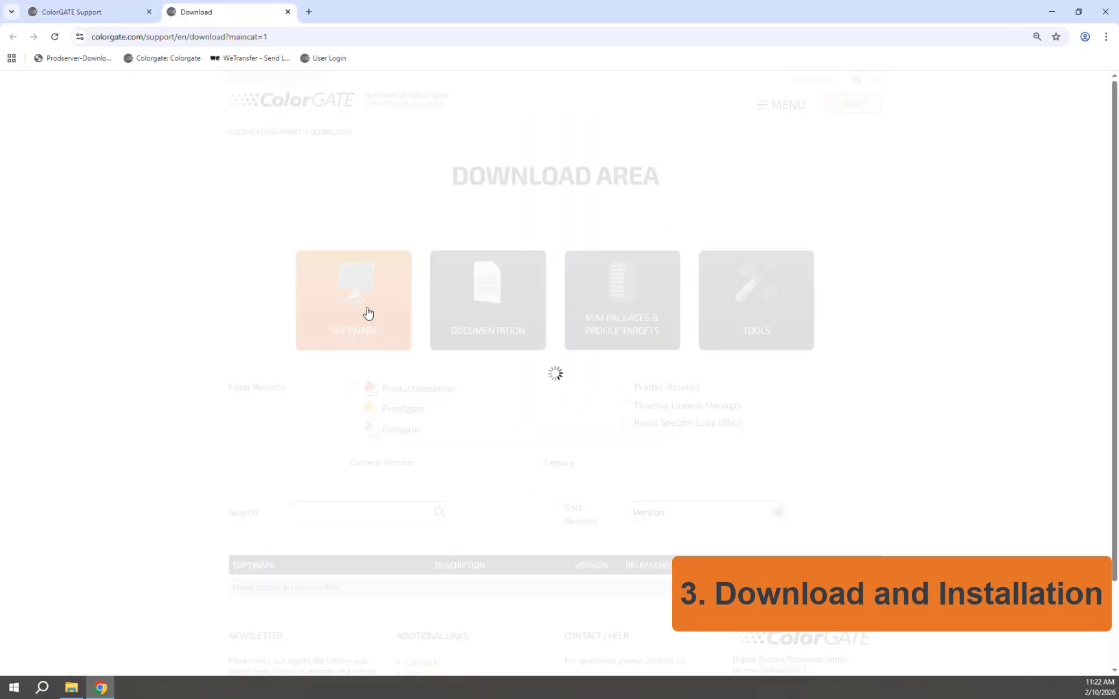
scroll(364, 310, "down", 2)
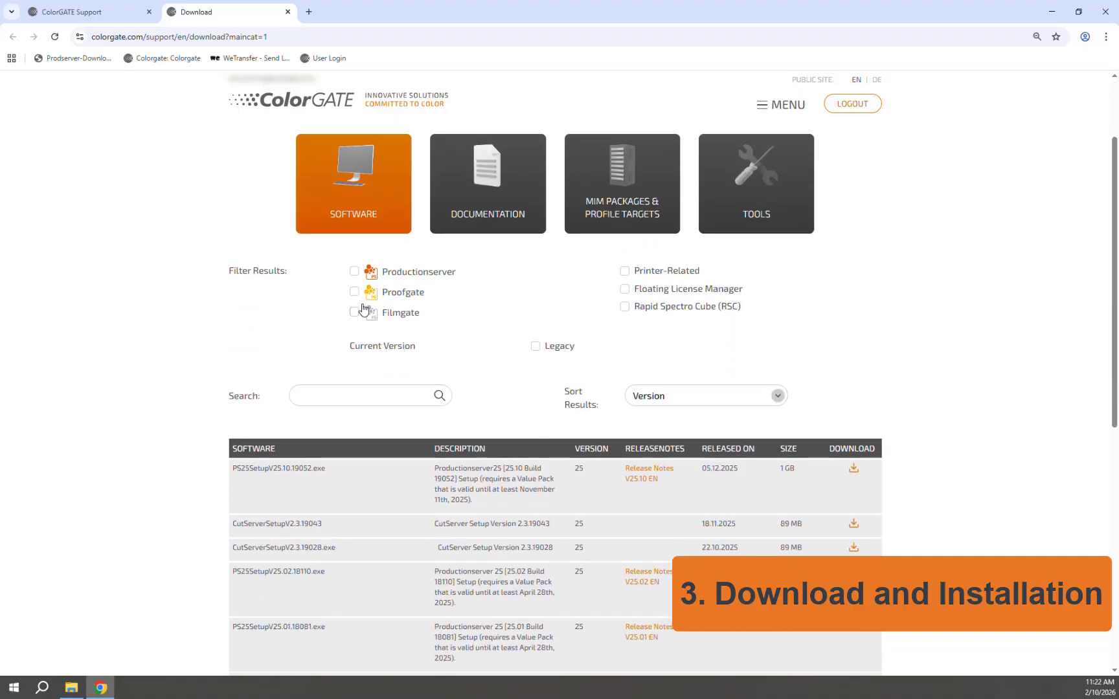
left_click(354, 271)
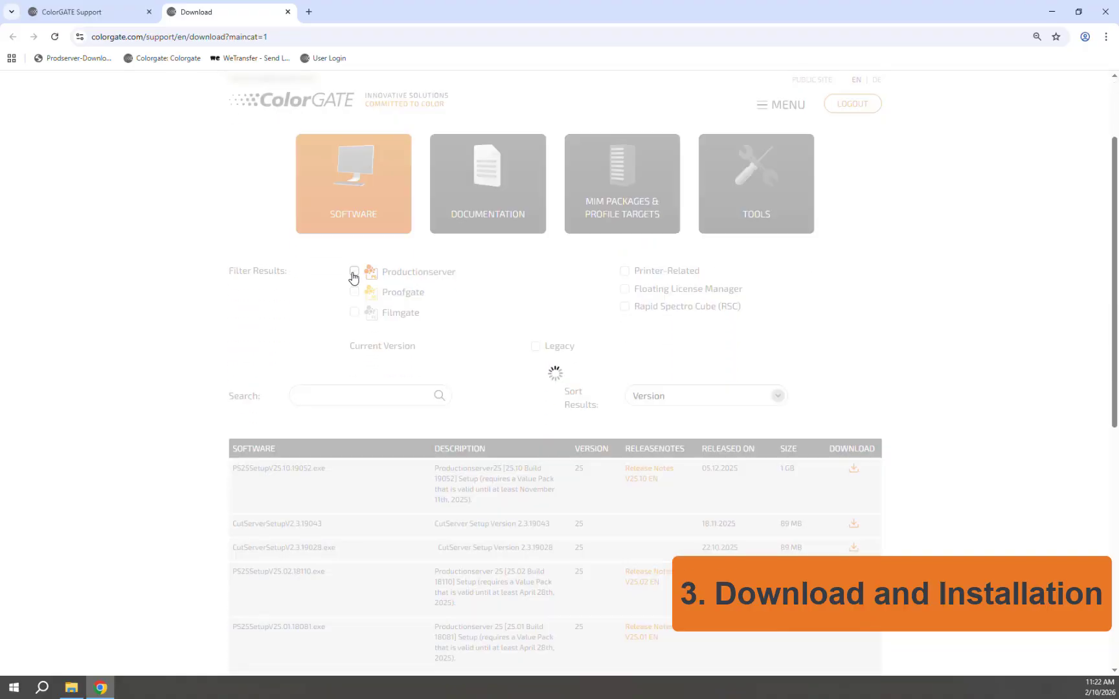
scroll(478, 287, "down", 4)
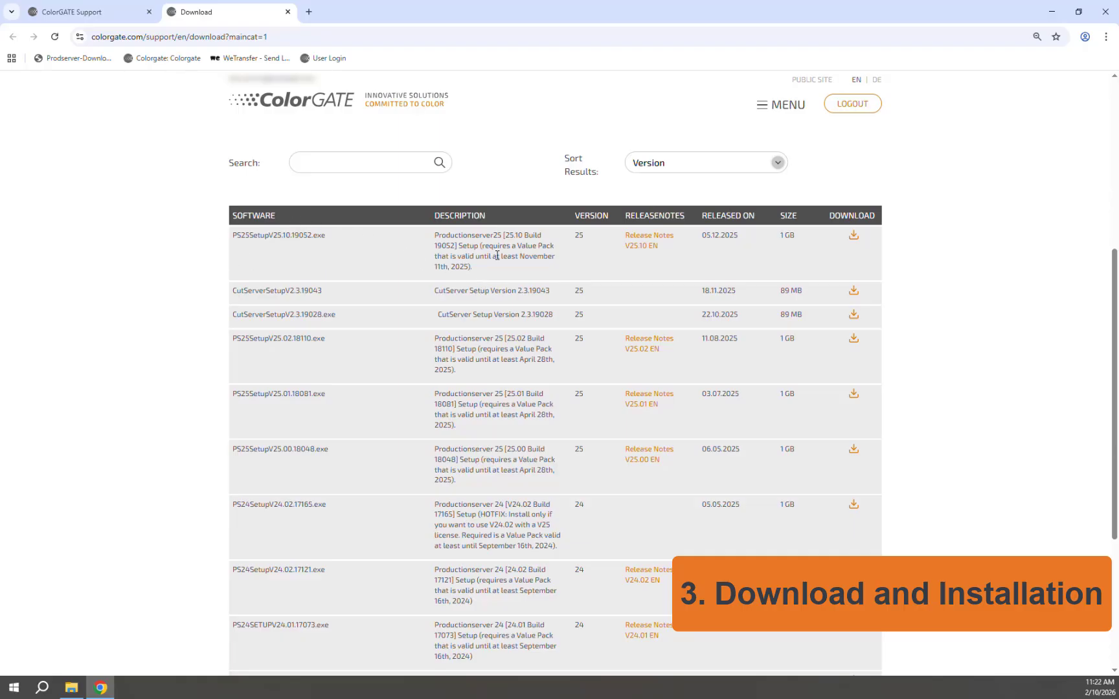
left_click(854, 236)
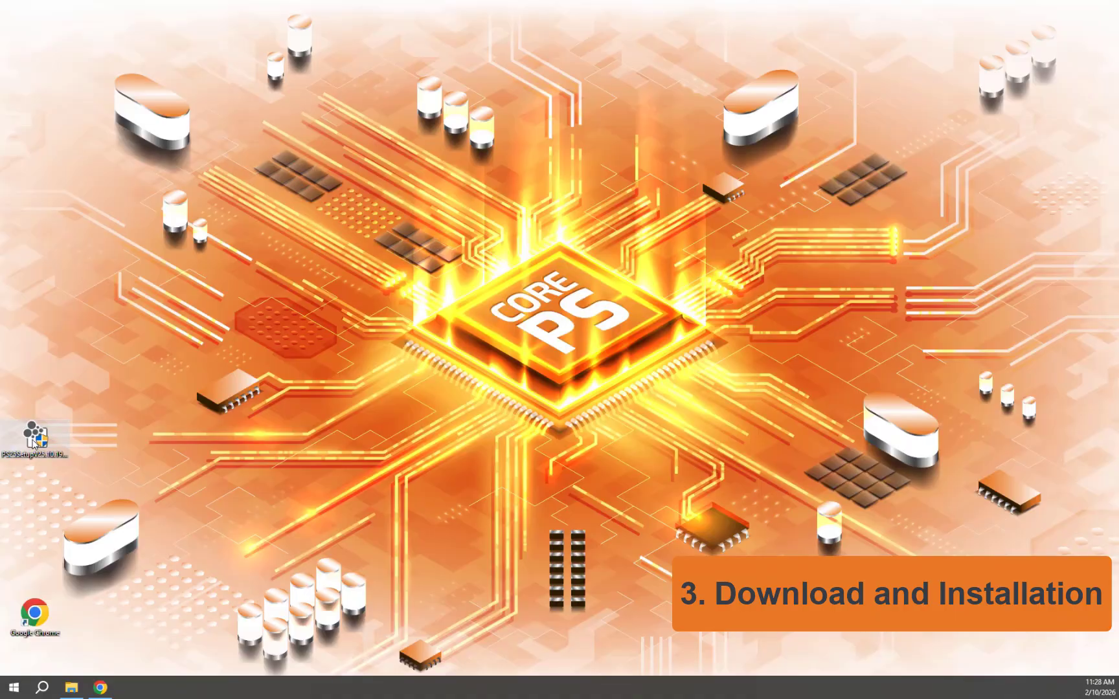
right_click(33, 442)
Step: Run setup as administrator, confirm the language, and install the Visual C++ 2022 x64 and x86 packages
left_click(88, 183)
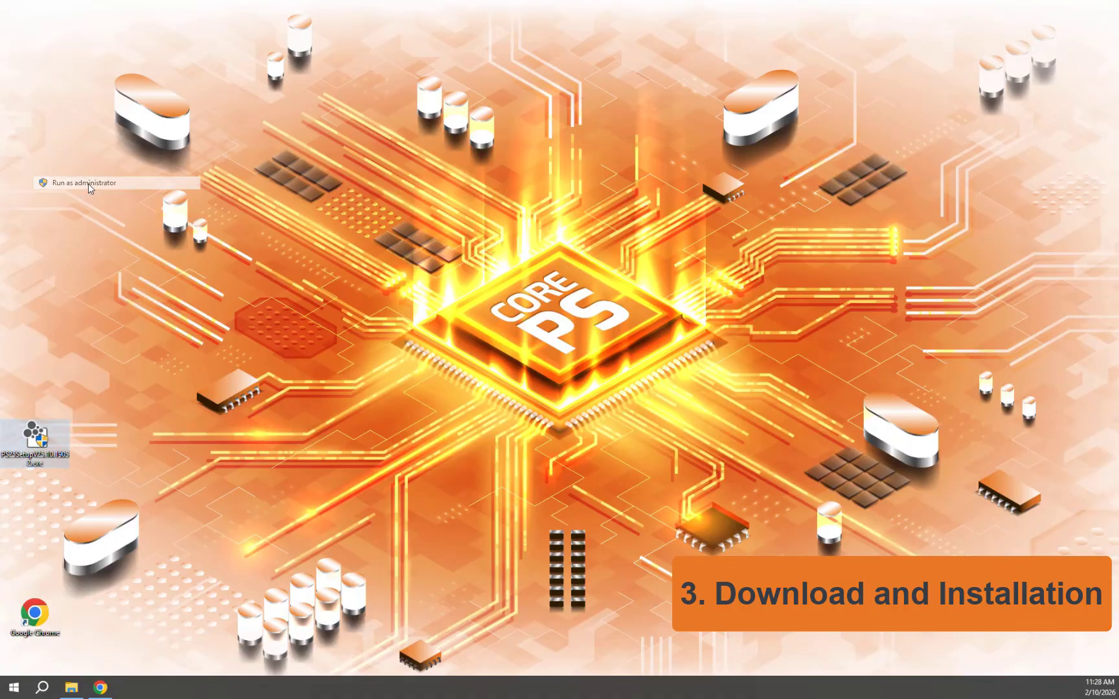
left_click(572, 349)
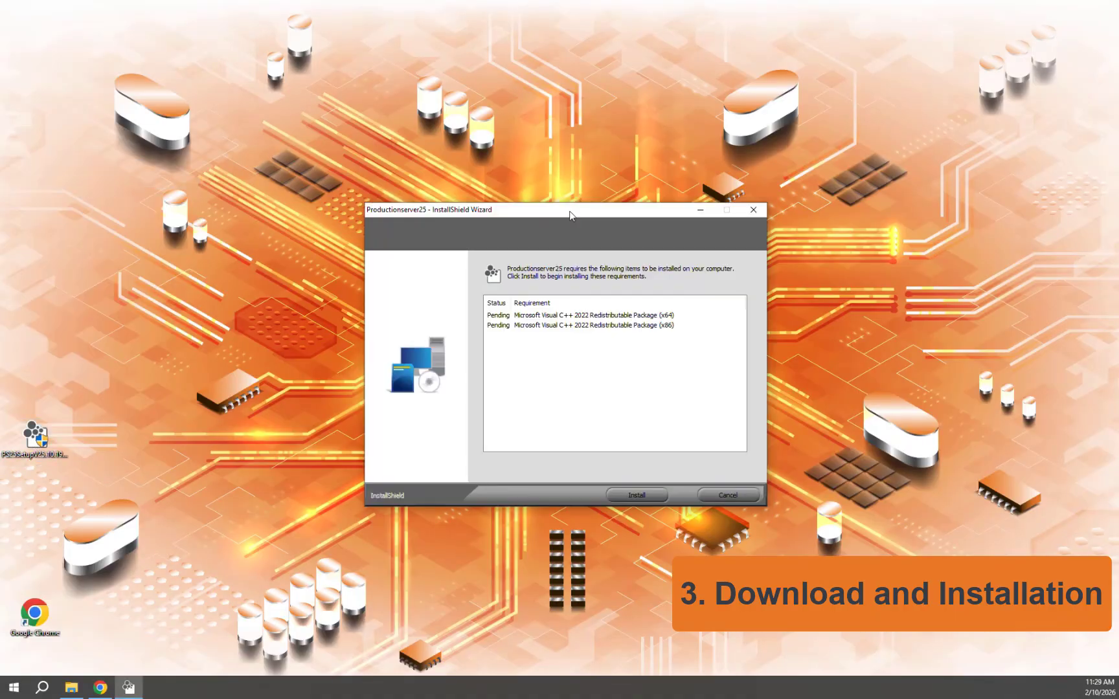
left_click(638, 495)
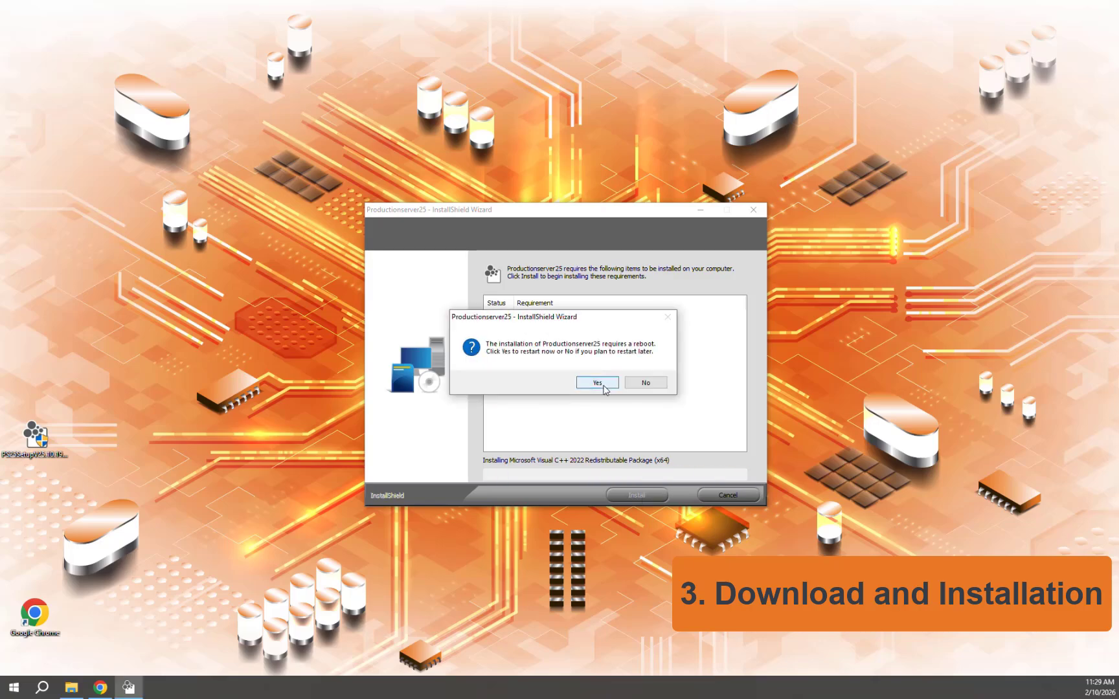
left_click(598, 383)
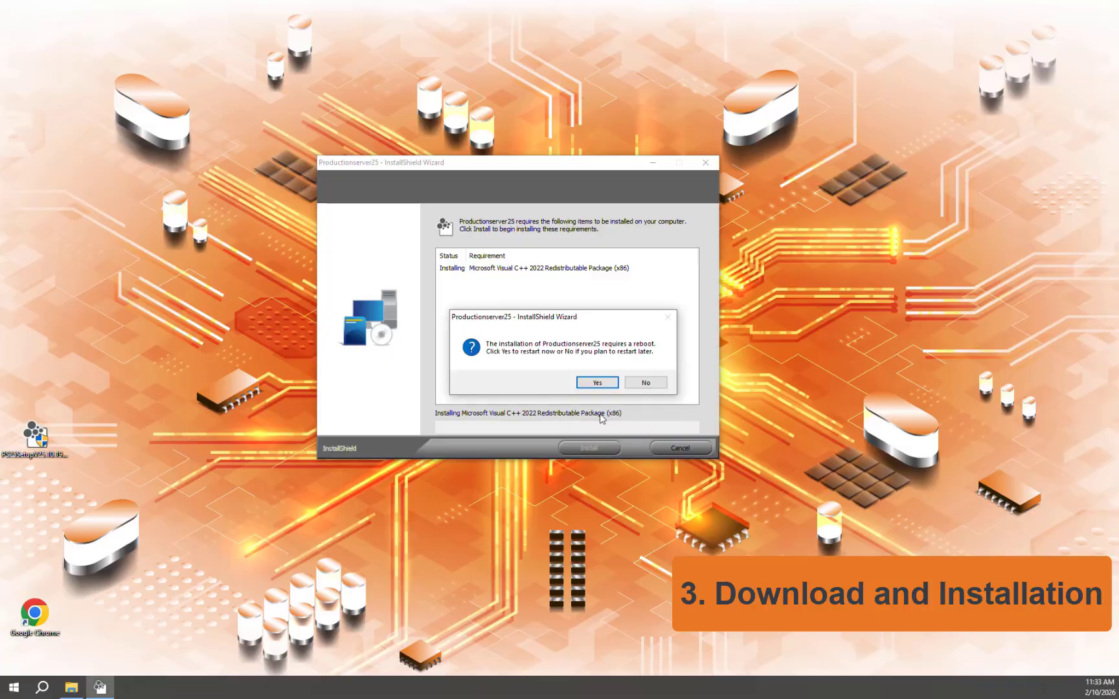
left_click(596, 383)
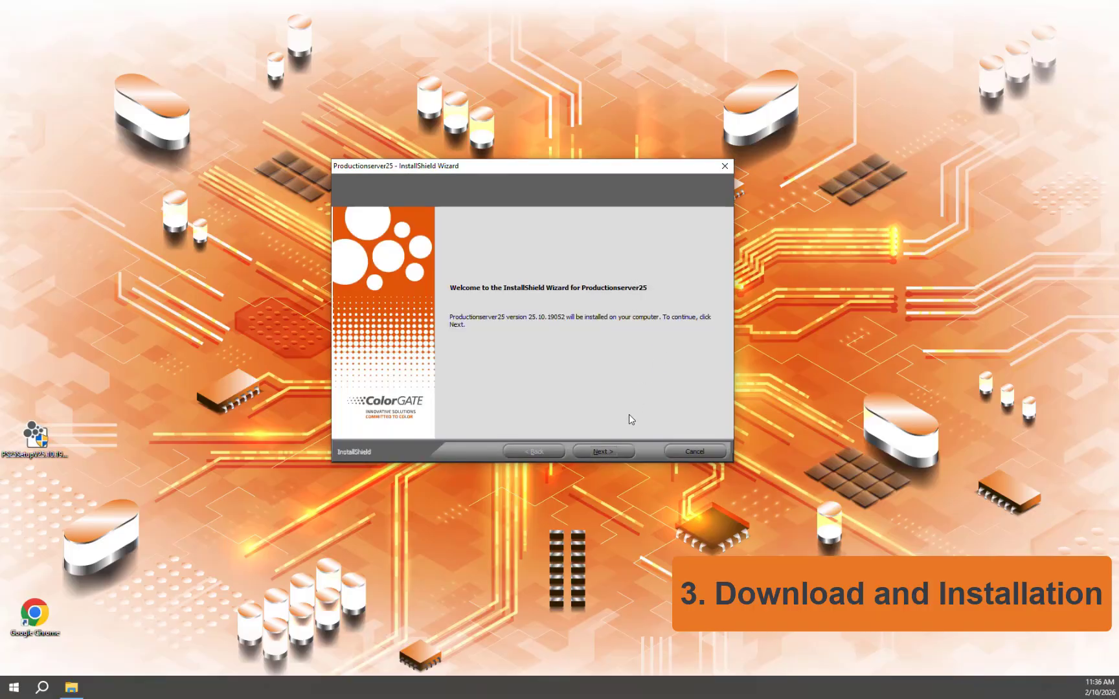
Step: Accept the license agreement and choose the Soft key license type
left_click(611, 456)
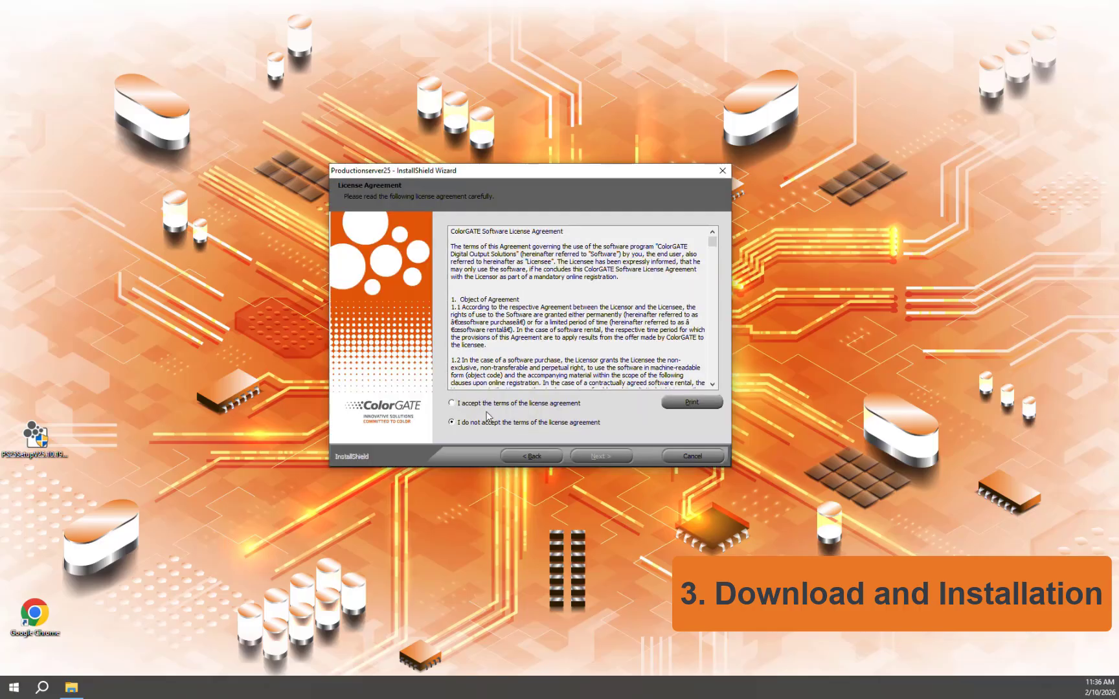
left_click(452, 404)
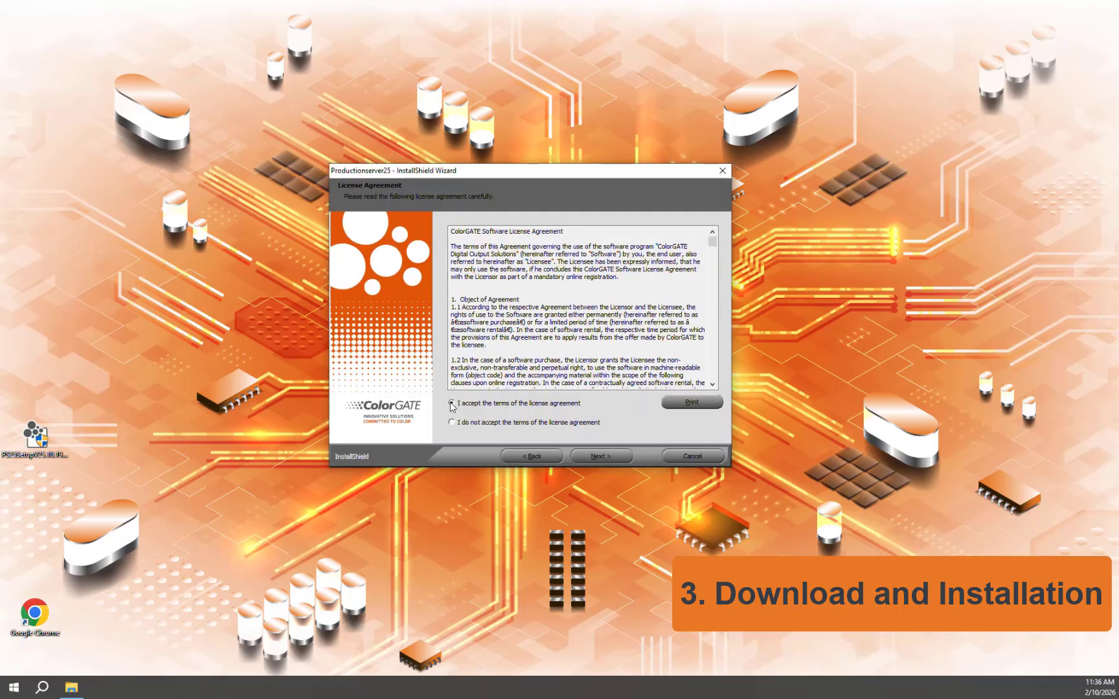
left_click(606, 462)
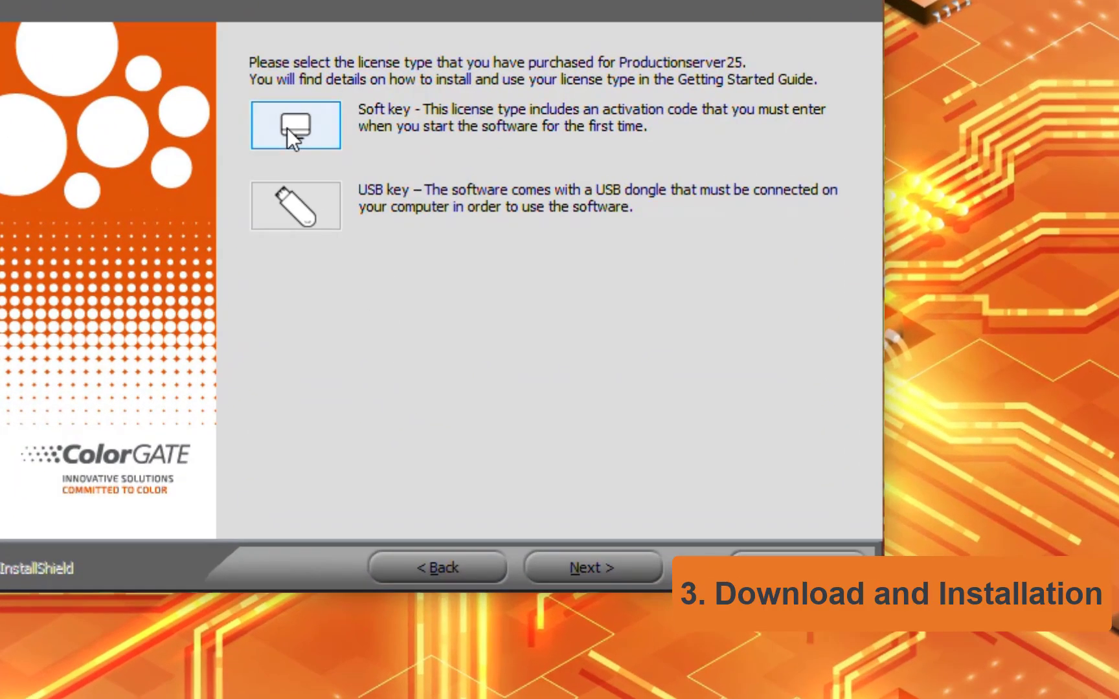
left_click(287, 128)
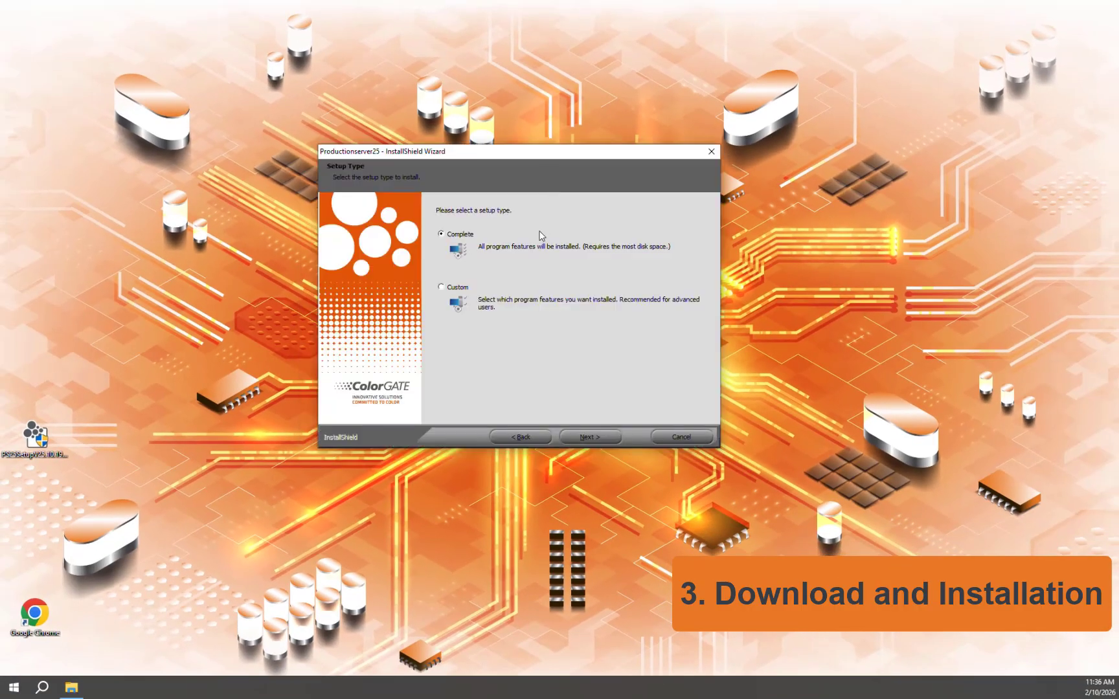
Step: Install as a Complete setup in the default folder, then finish and restart the computer
left_click(593, 437)
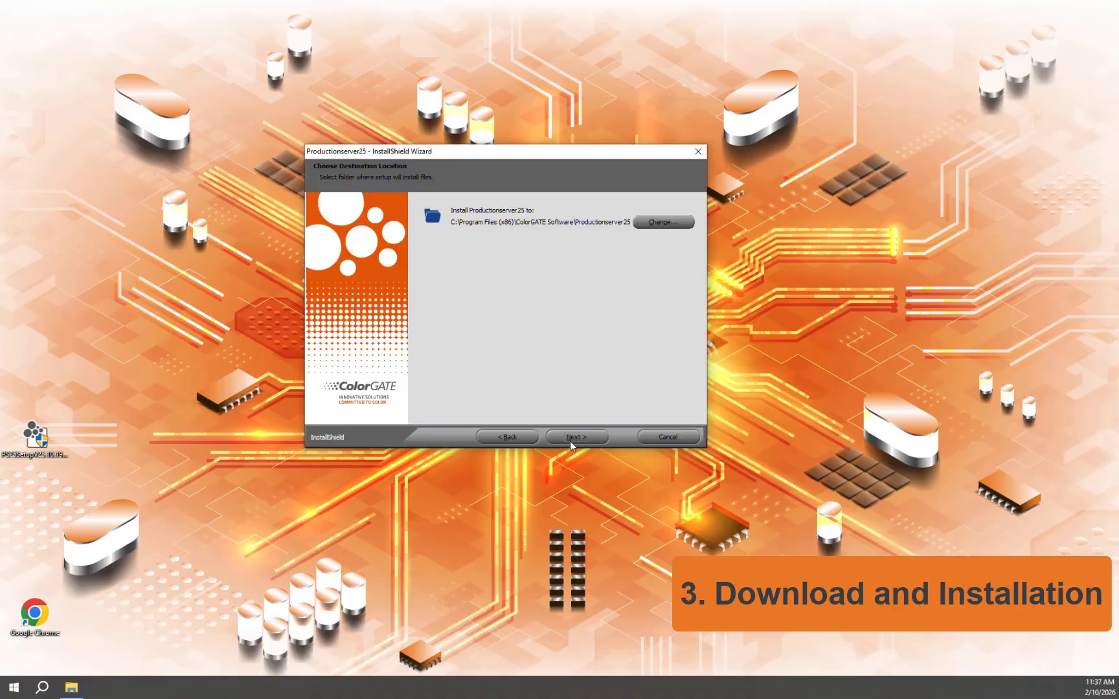
left_click(570, 440)
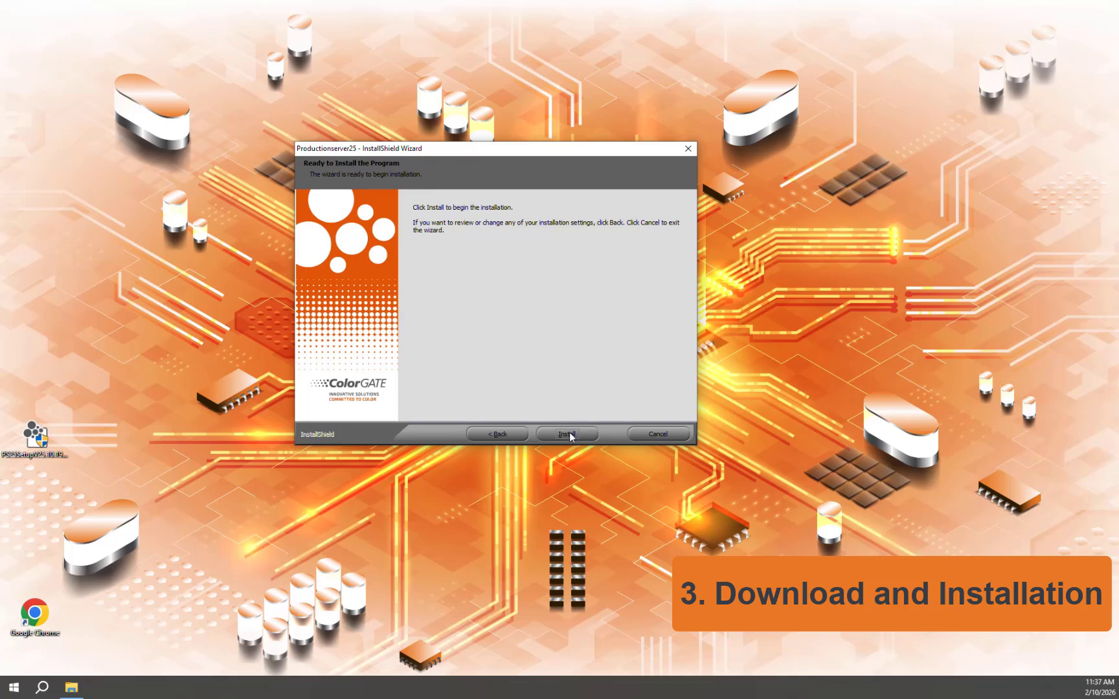
left_click(570, 433)
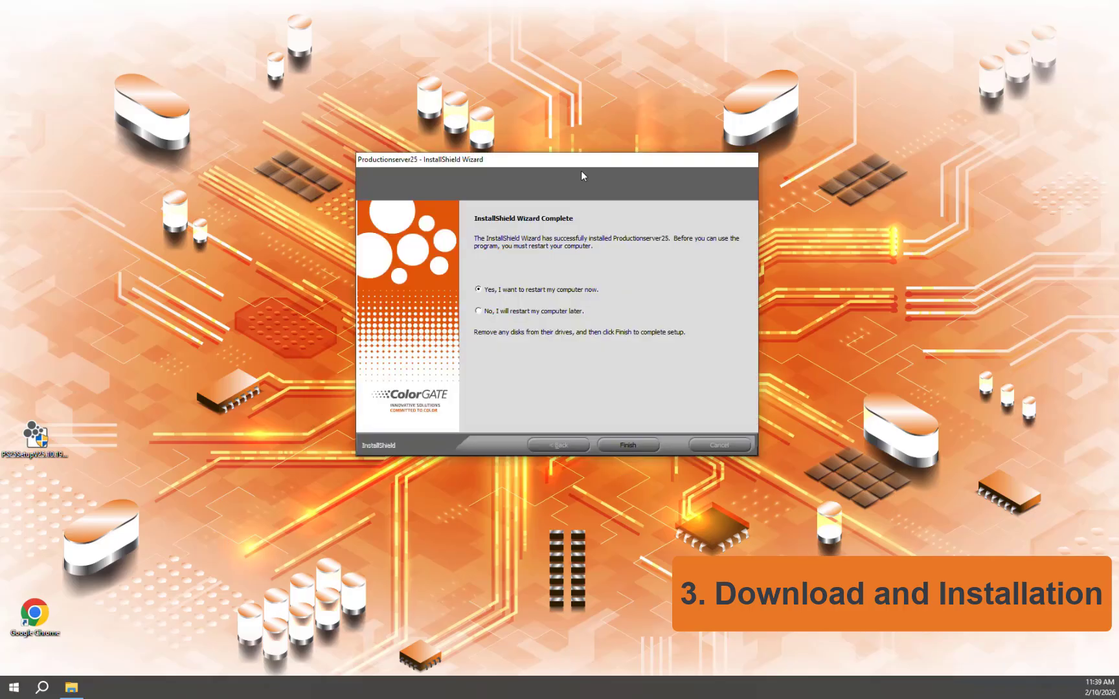
left_click(627, 445)
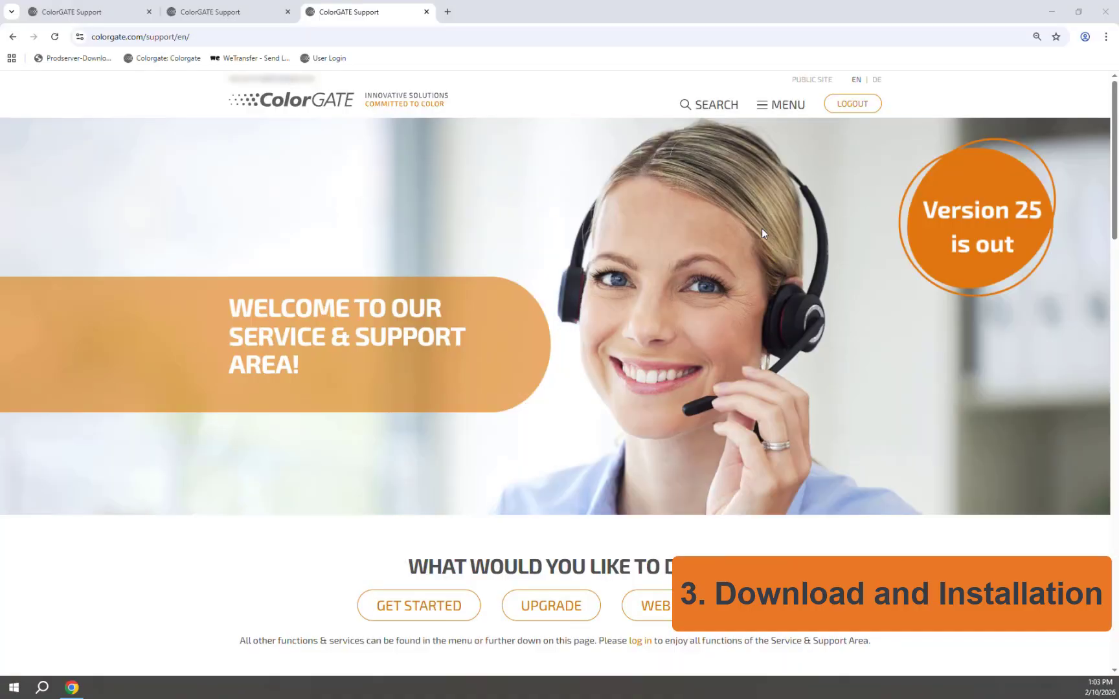
Step: Browse the Download Area's software list filtered to Printer-Related, then close Chrome
scroll(762, 227, "down", 8)
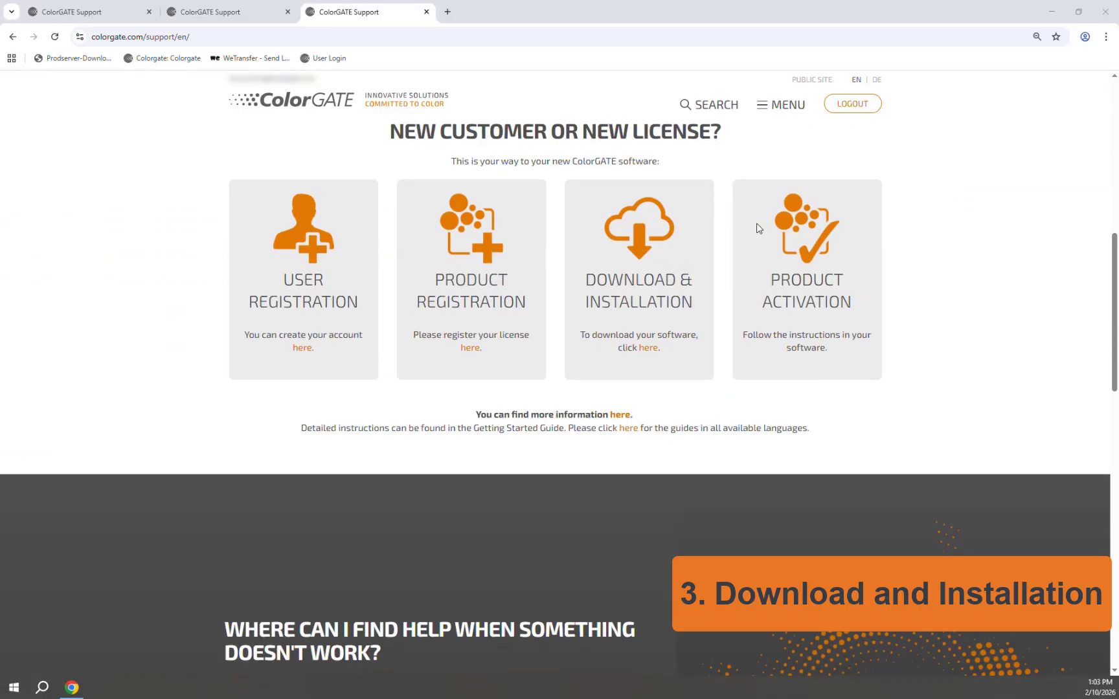
left_click(654, 350)
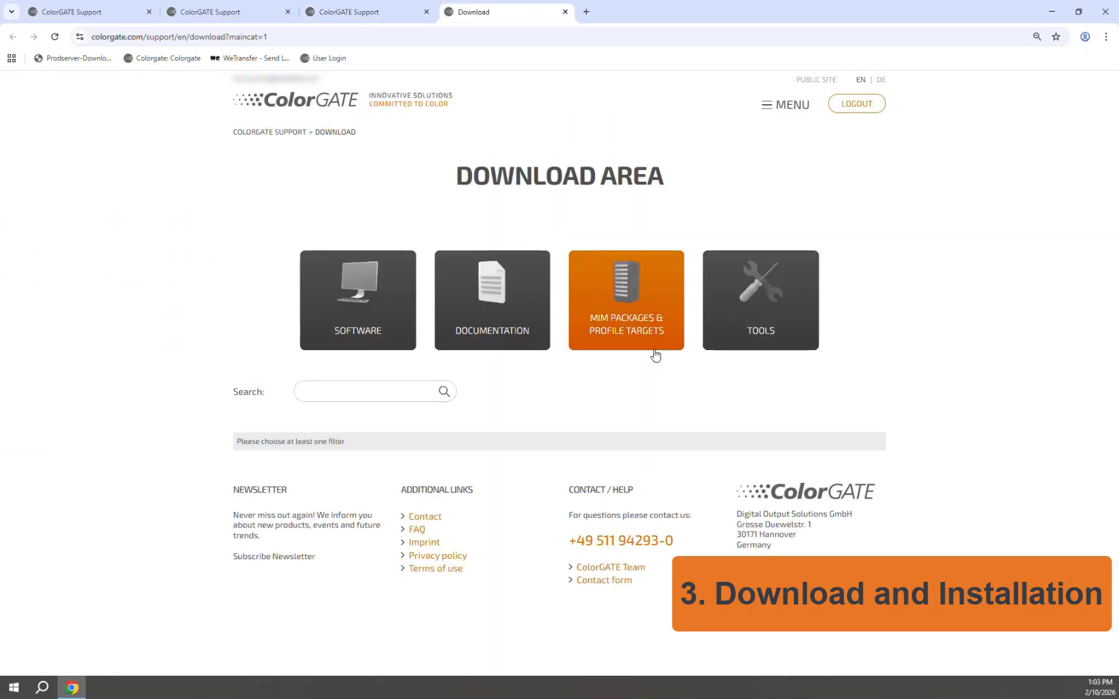
left_click(390, 318)
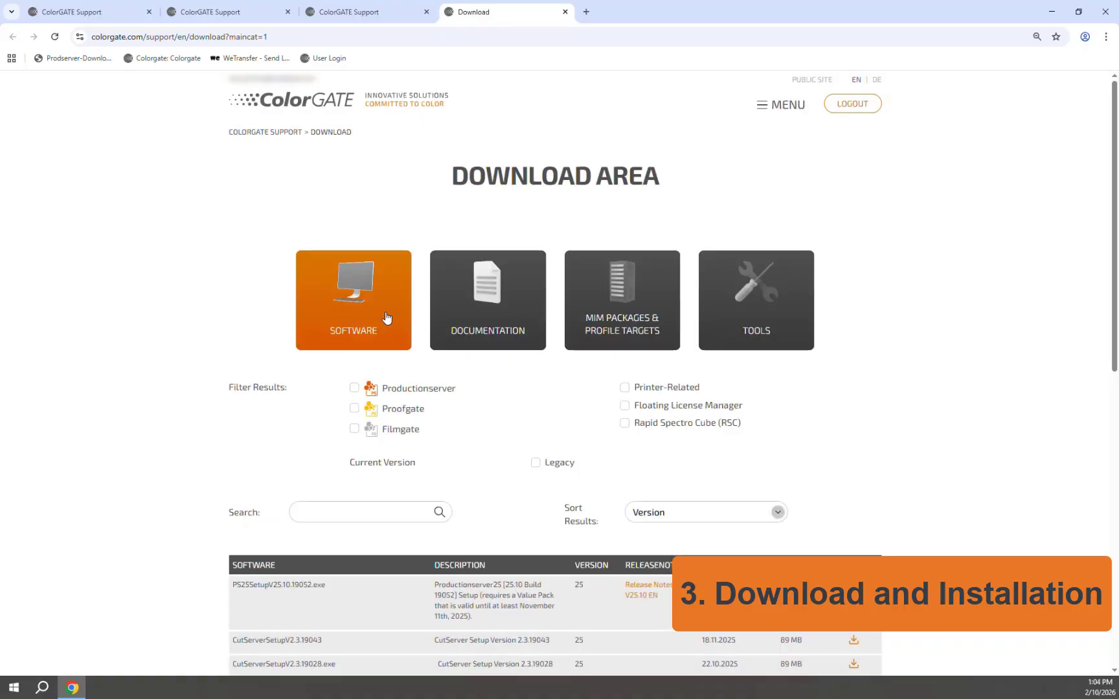
left_click(625, 387)
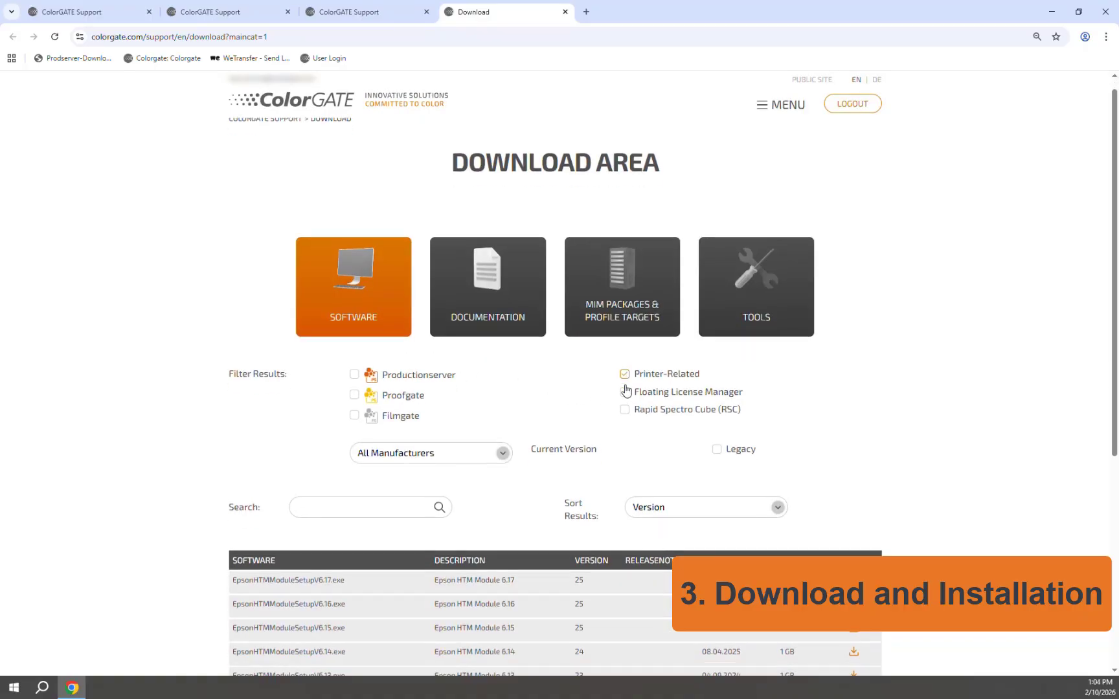
scroll(624, 387, "down", 5)
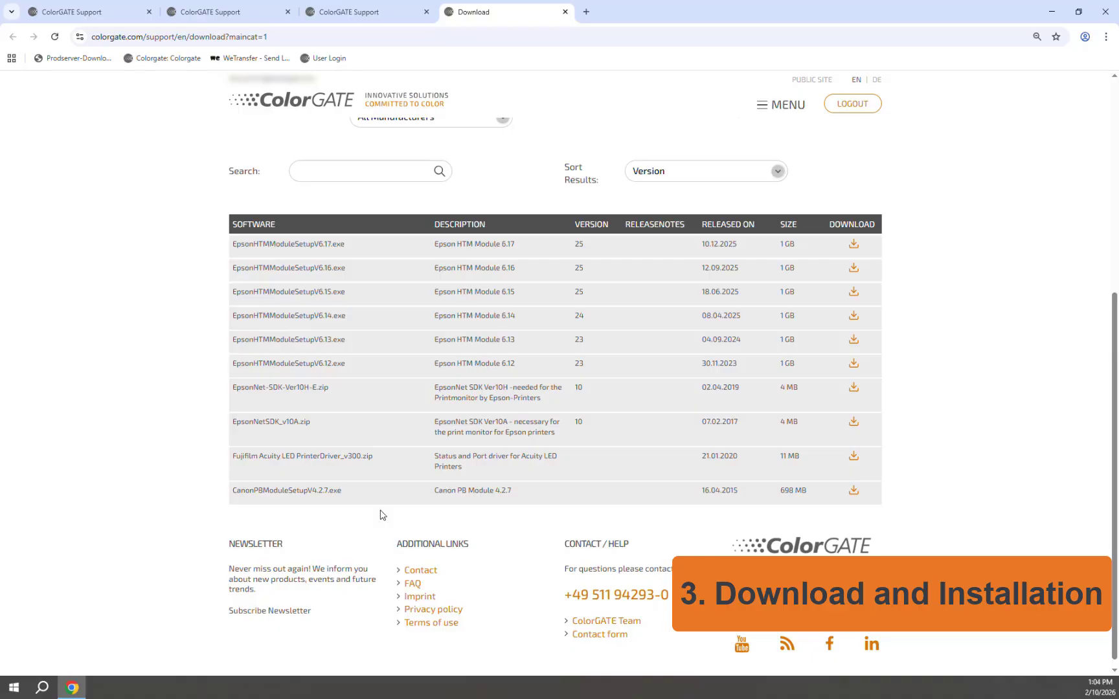
left_click(1106, 11)
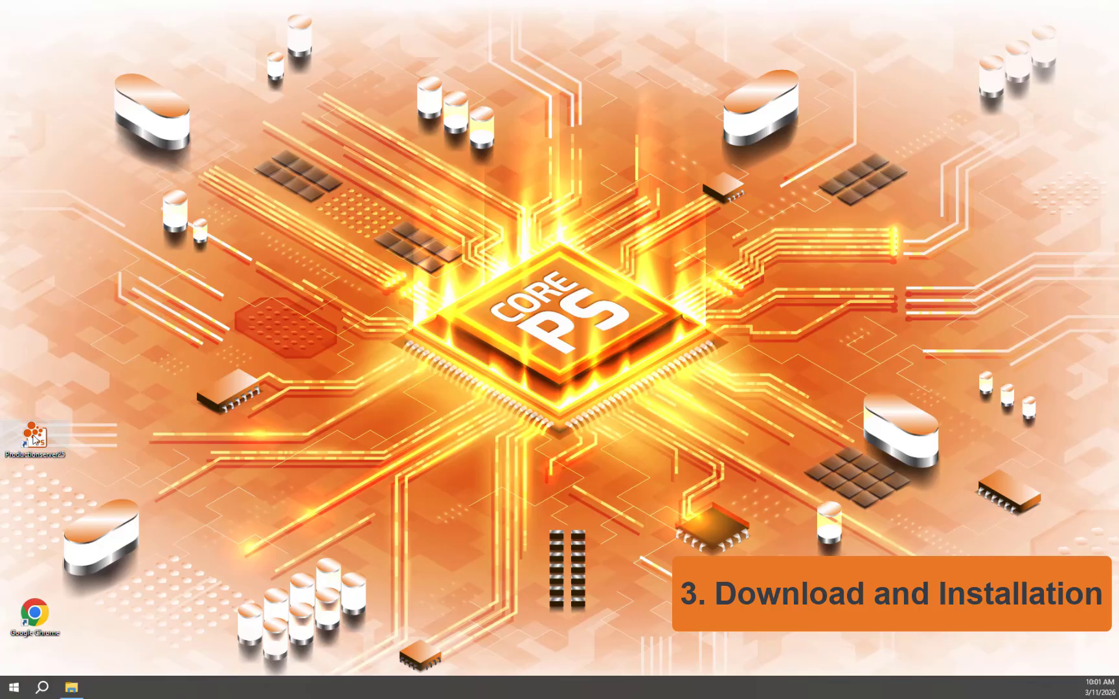
Step: Start Productionserver25 from its desktop shortcut to bring up the activation window
left_click(34, 439)
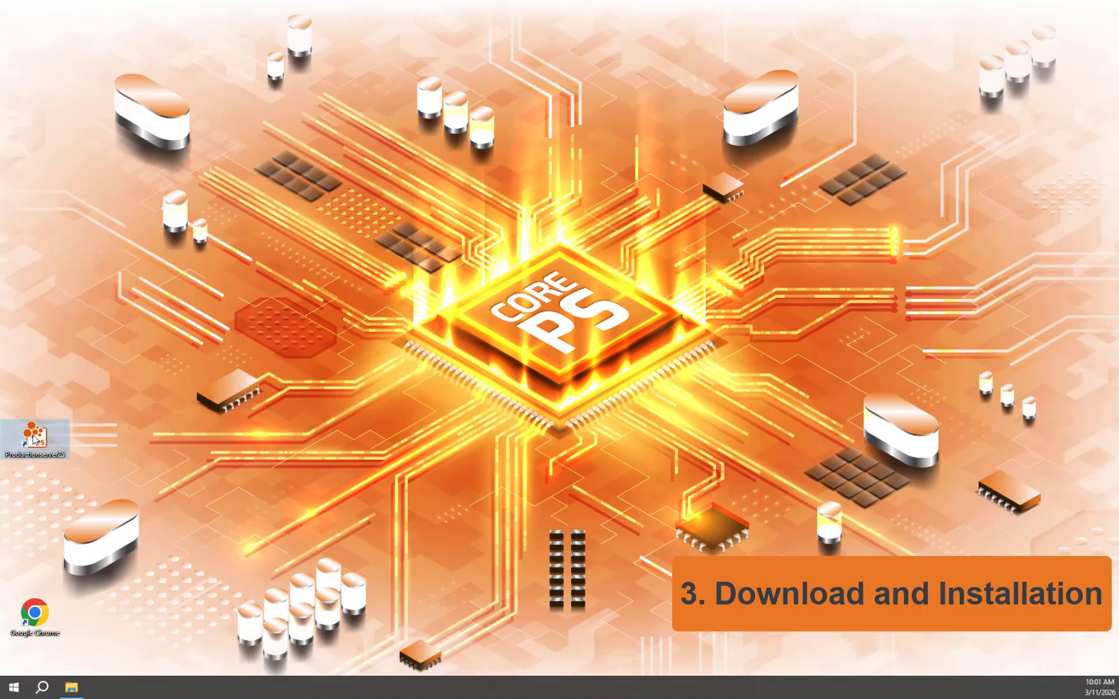
double_click(34, 439)
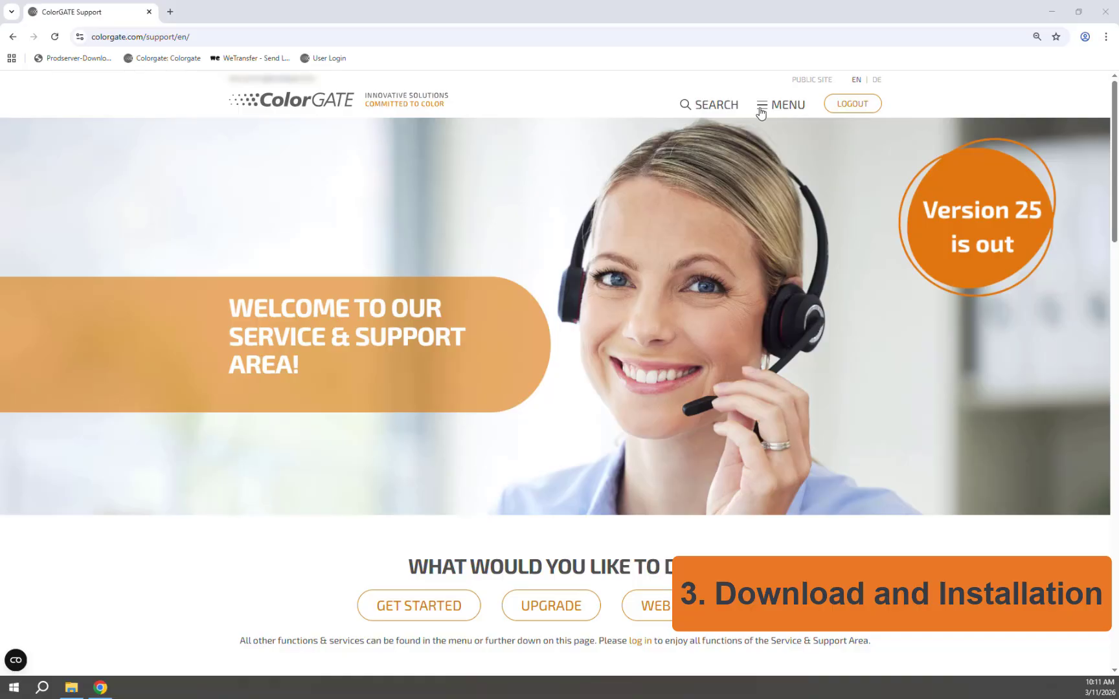
Step: Copy the PS25 Select license's activation code from the Licenses tab under Account & Licenses
left_click(761, 110)
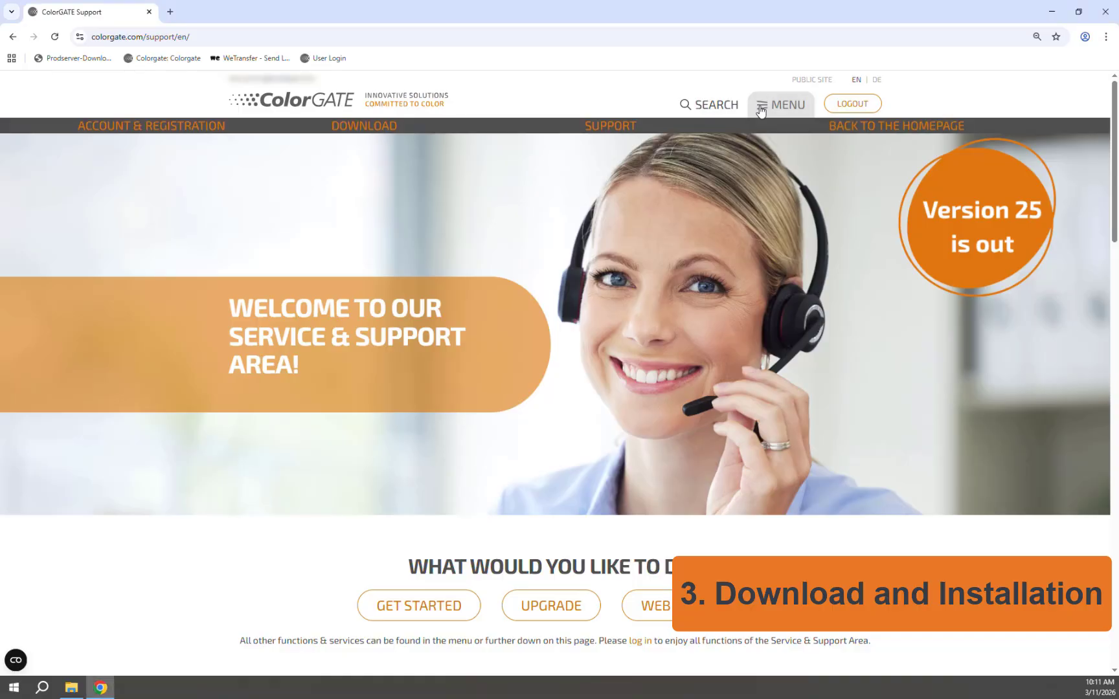
left_click(139, 187)
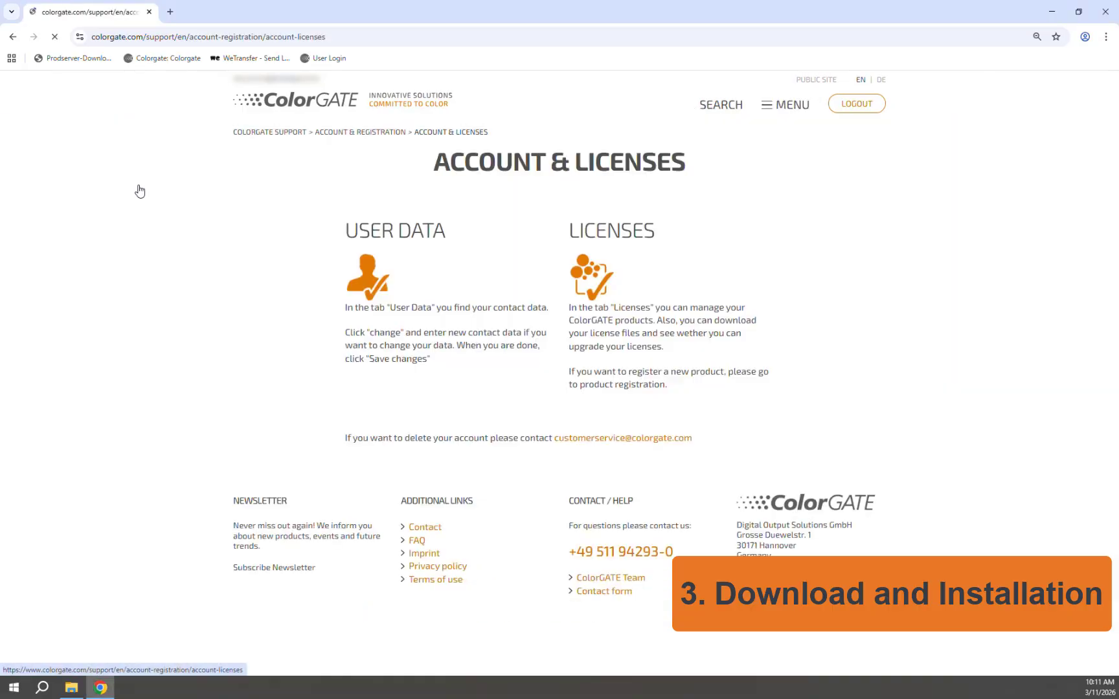
scroll(478, 246, "down", 3)
scroll(478, 246, "down", 1)
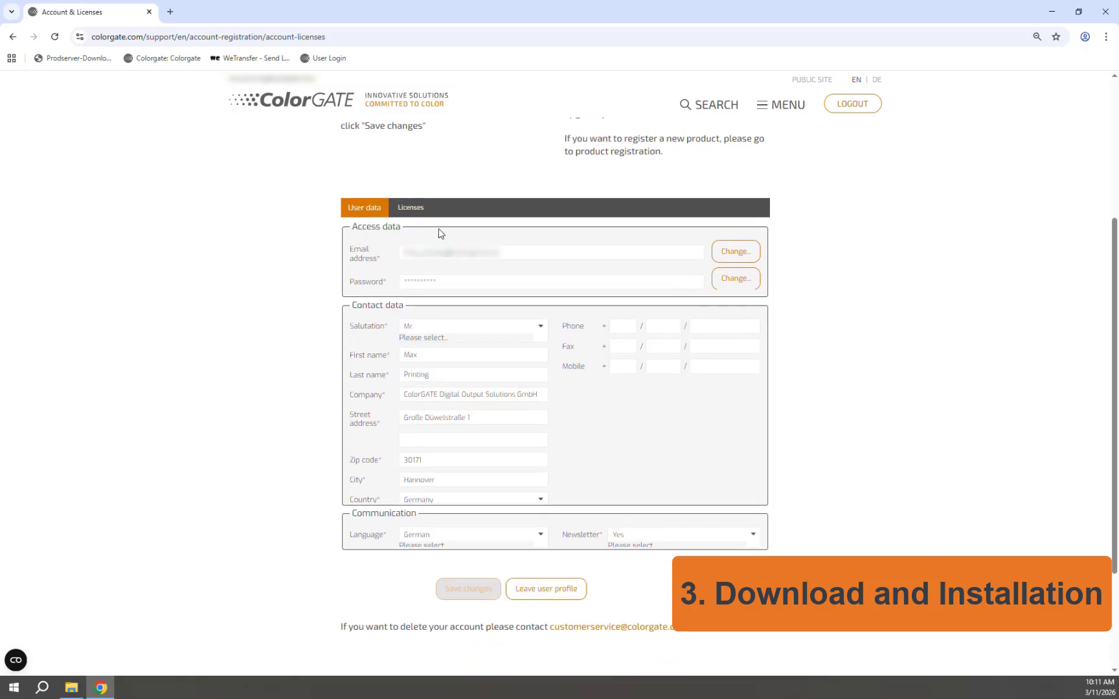
left_click(411, 215)
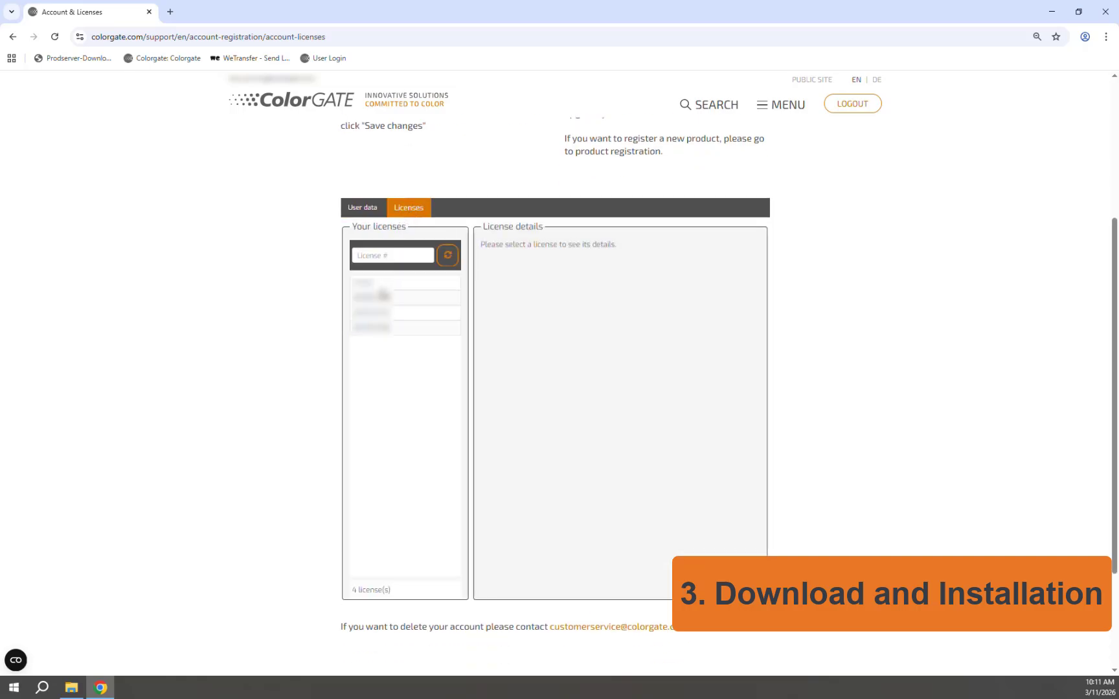
left_click(380, 315)
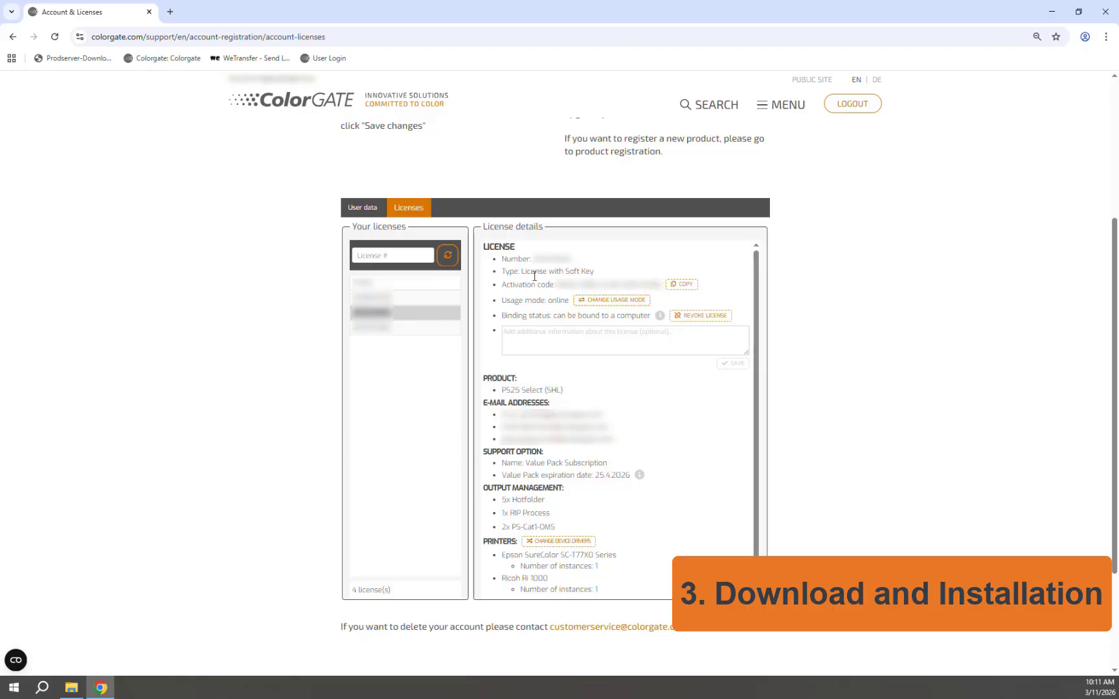
left_click(684, 286)
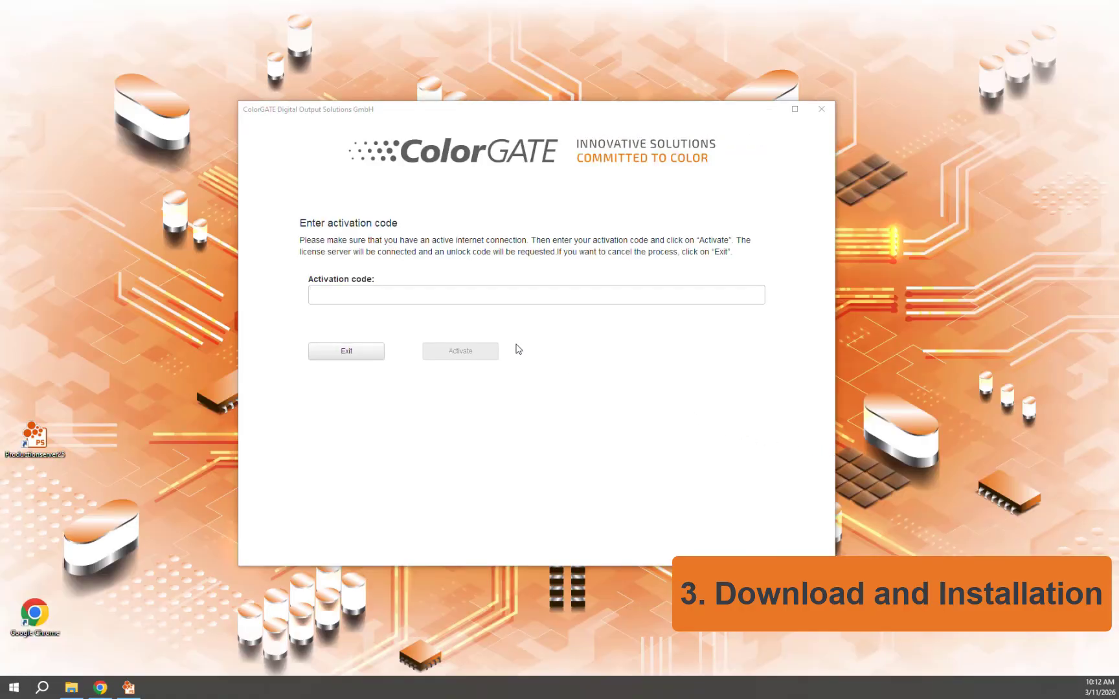
Step: Paste the copied code into the Productionserver25 Activation code field and activate
left_click(369, 294)
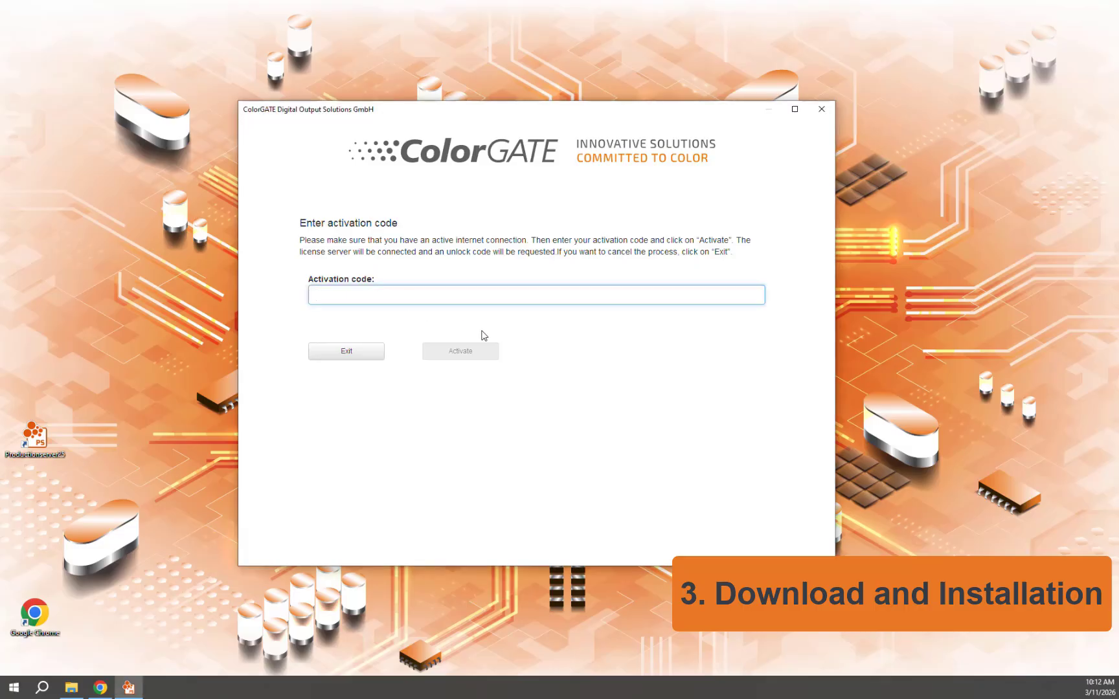
key("ctrl+v")
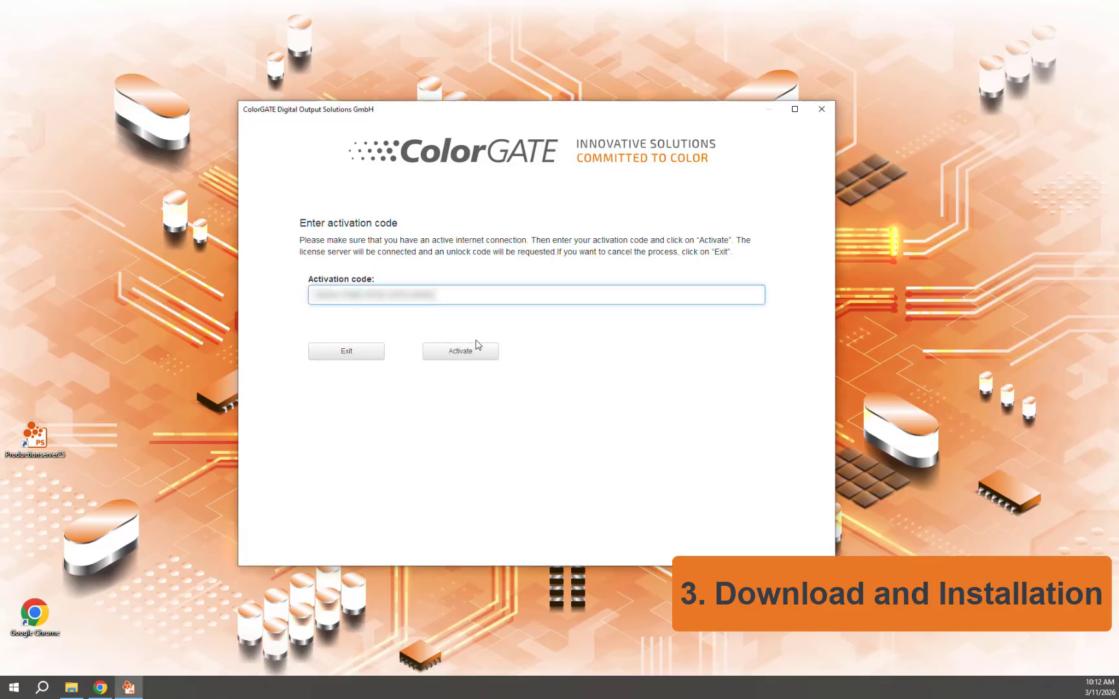
left_click(472, 350)
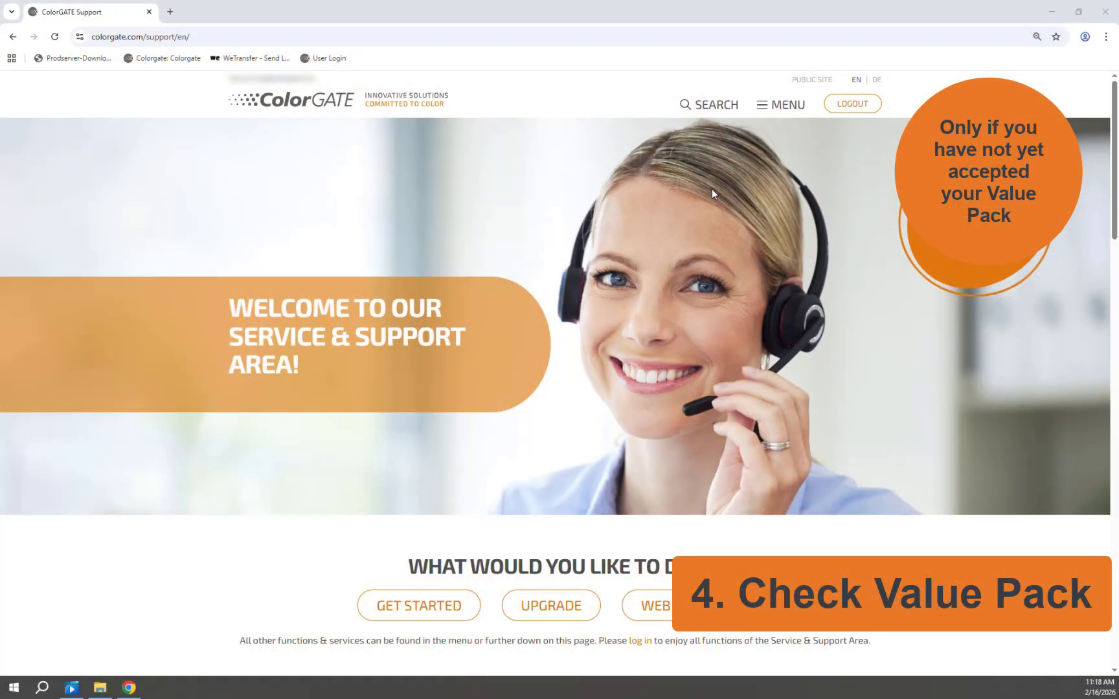
Step: Show the first license's details in Account & Licenses to check its Value Pack
left_click(774, 107)
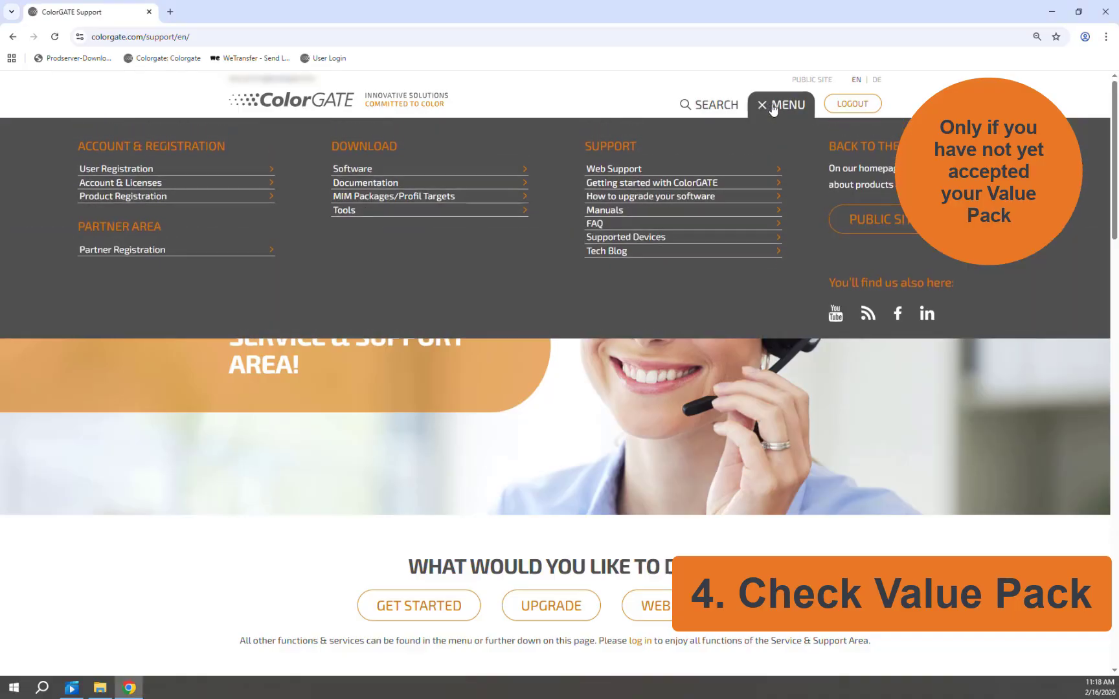
left_click(140, 186)
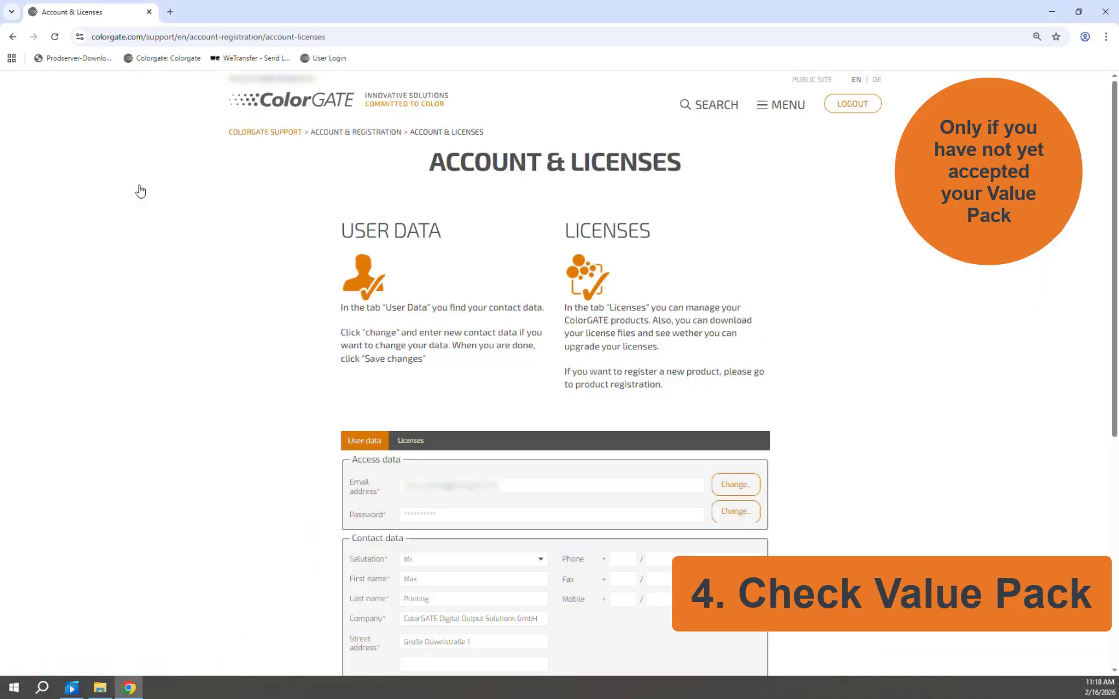
scroll(482, 237, "down", 4)
left_click(408, 209)
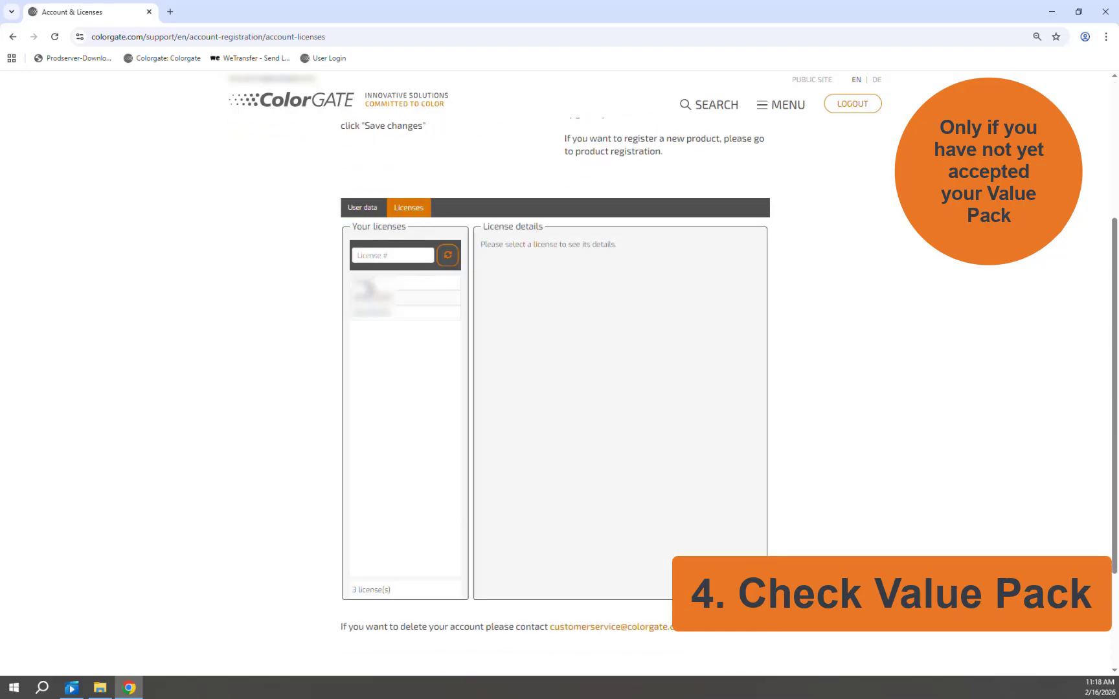
left_click(364, 286)
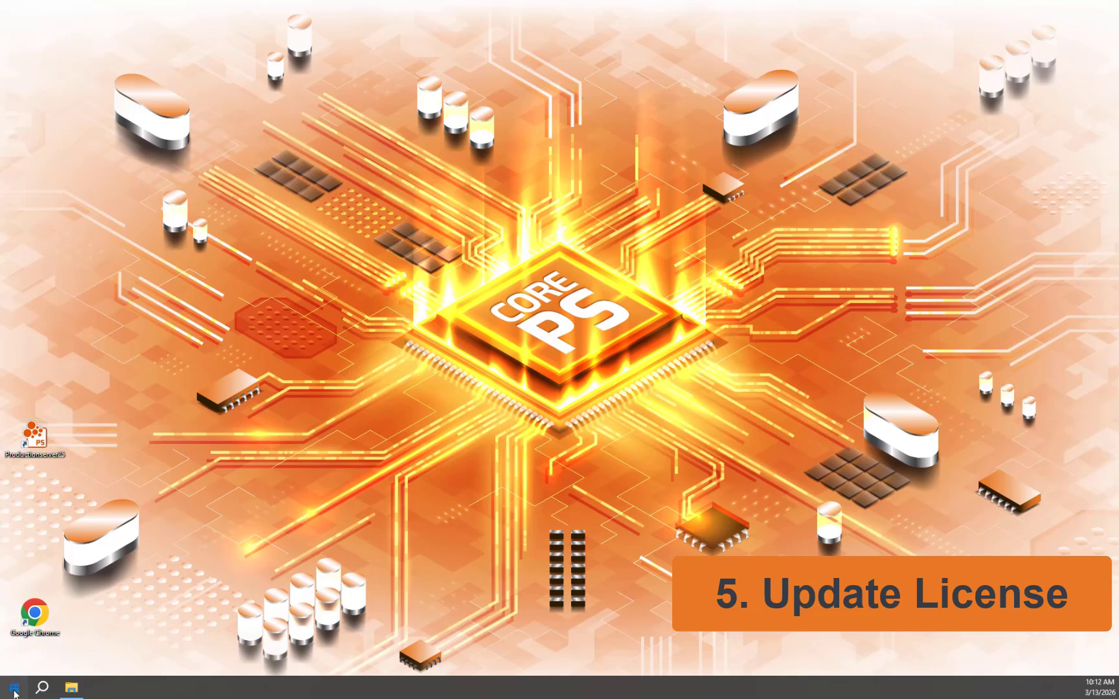
Step: Expand the Productionserver25 Start menu folder to show Update License and Revoke License
left_click(14, 690)
scroll(99, 530, "down", 10)
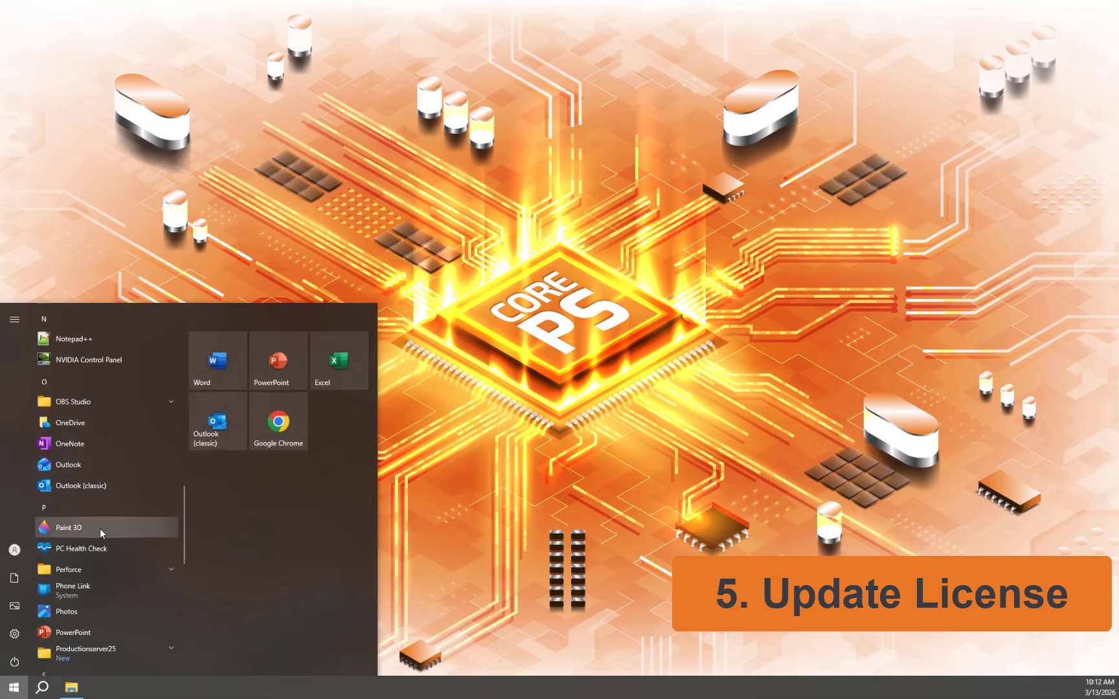
scroll(100, 528, "down", 3)
left_click(171, 480)
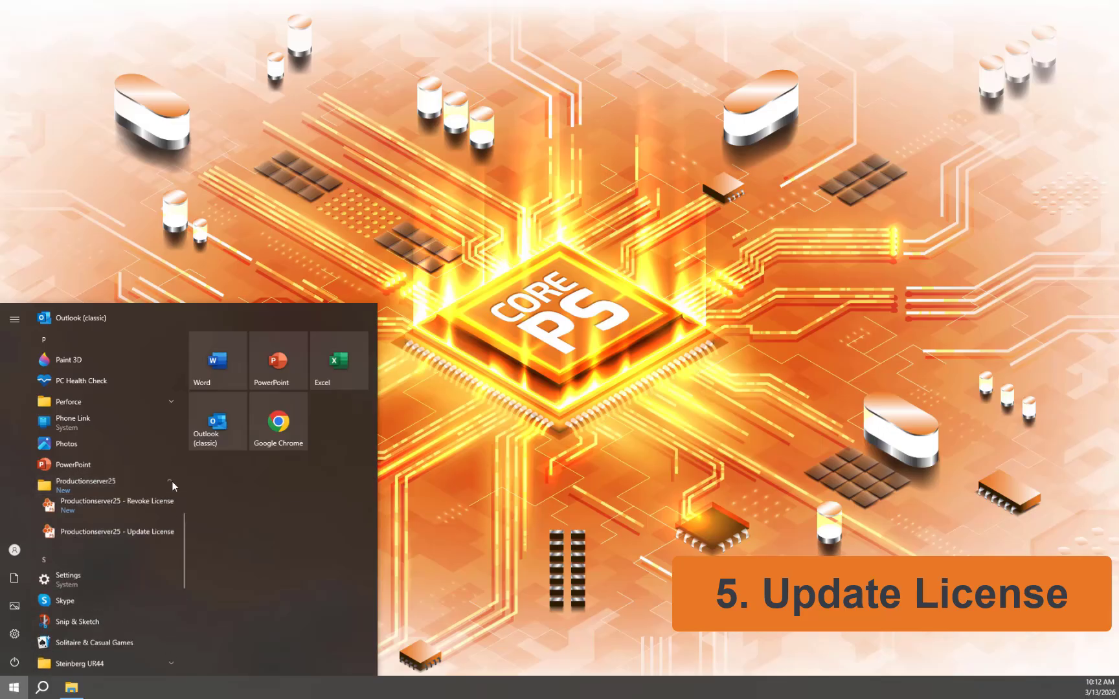